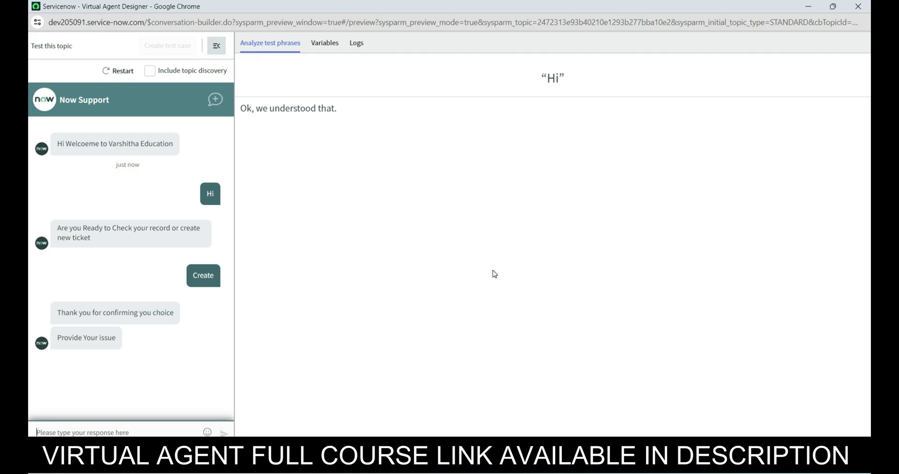
# - Answer the test chat's question about the issue with "Need to create new Record"
pyautogui.write('Need to create ne')
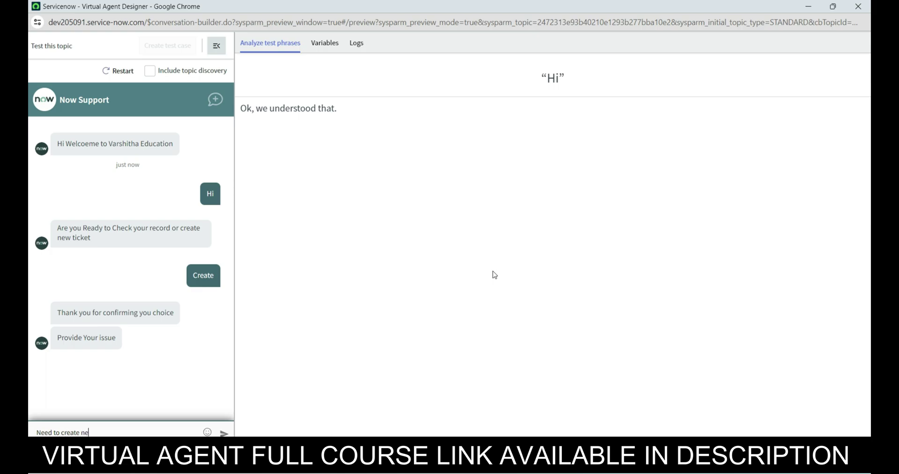
pyautogui.write('w REc')
pyautogui.write('cord')
pyautogui.press('Return')
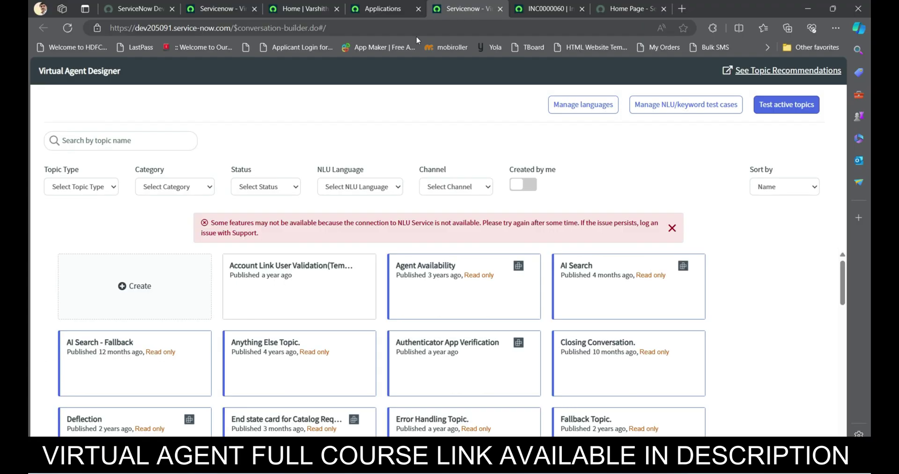
# - Reload the Virtual Agent Designer topic list and start creating a new topic
pyautogui.press('F5')
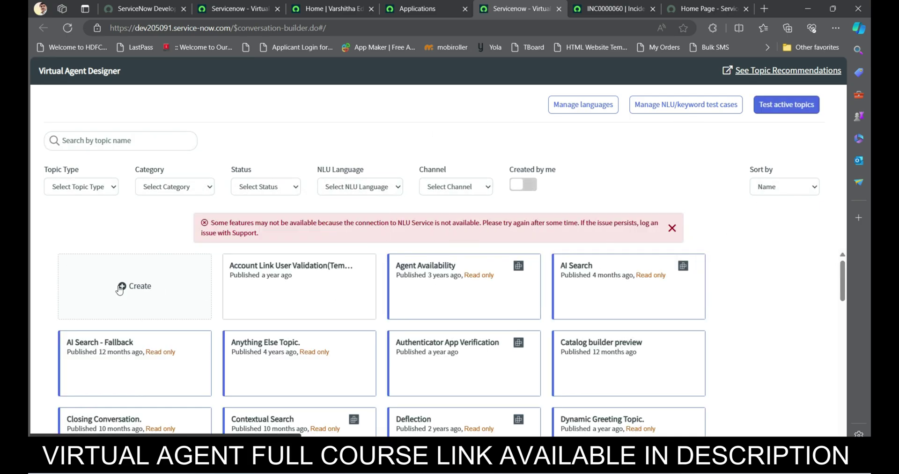
pyautogui.click(84, 186)
pyautogui.click(82, 186)
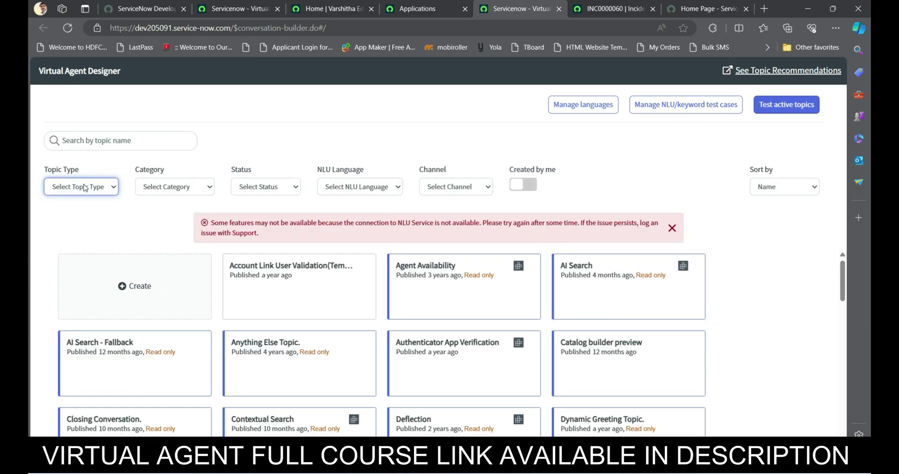
pyautogui.click(136, 288)
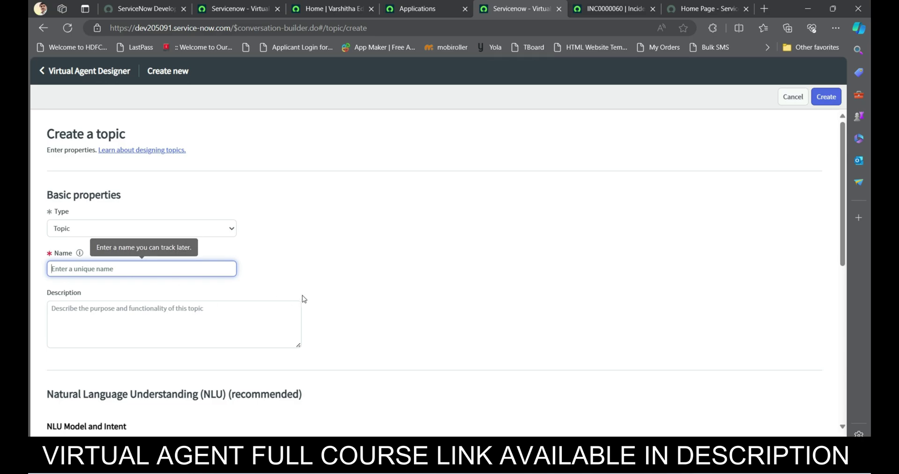
# - Examine the topic type options, the NLU section and the topic access properties on the new topic form
pyautogui.click(173, 230)
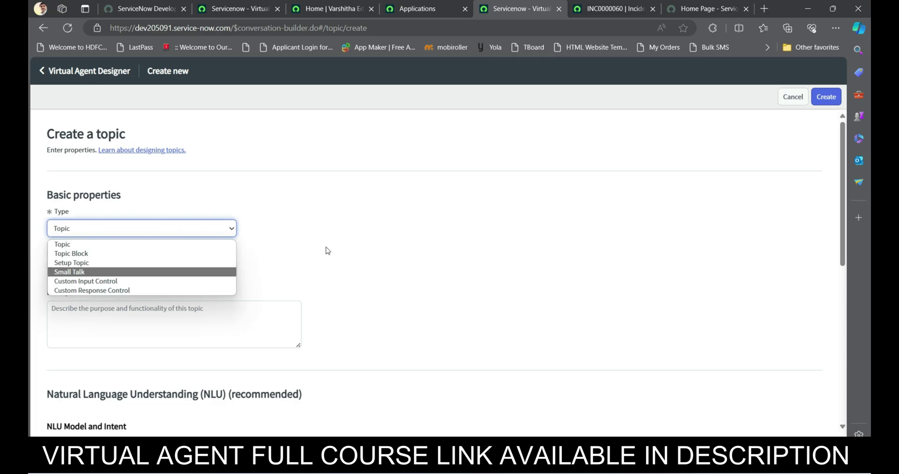
pyautogui.click(342, 232)
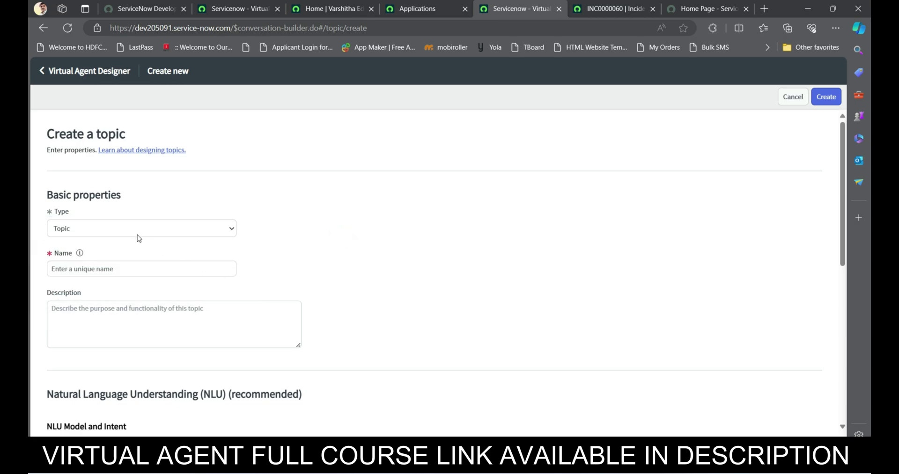
pyautogui.scroll(-3, 136, 268)
pyautogui.scroll(-3, 142, 271)
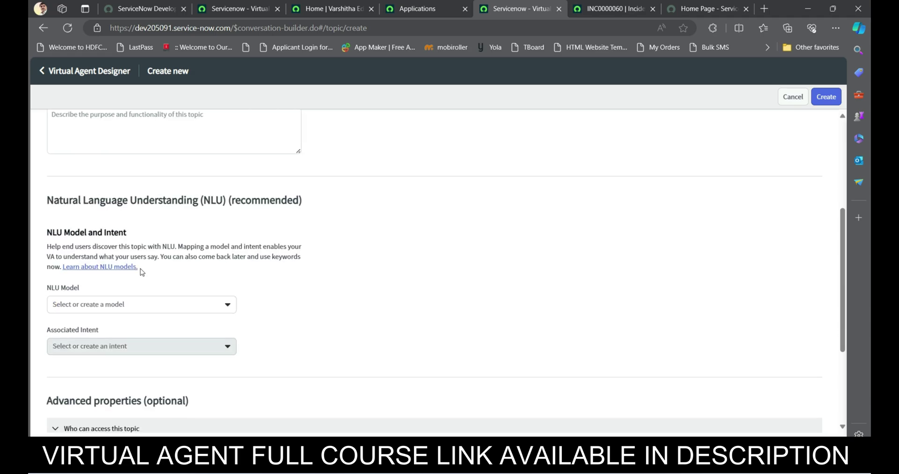
pyautogui.click(118, 333)
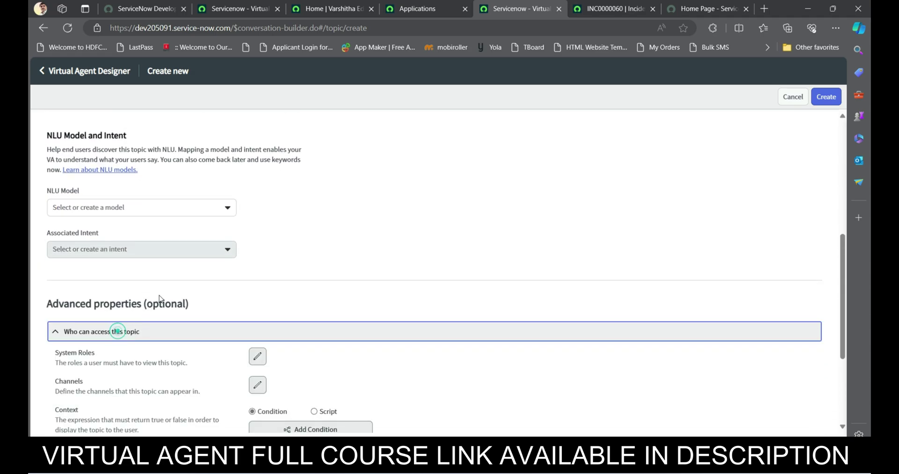
pyautogui.scroll(-1, 164, 288)
pyautogui.scroll(7, 202, 267)
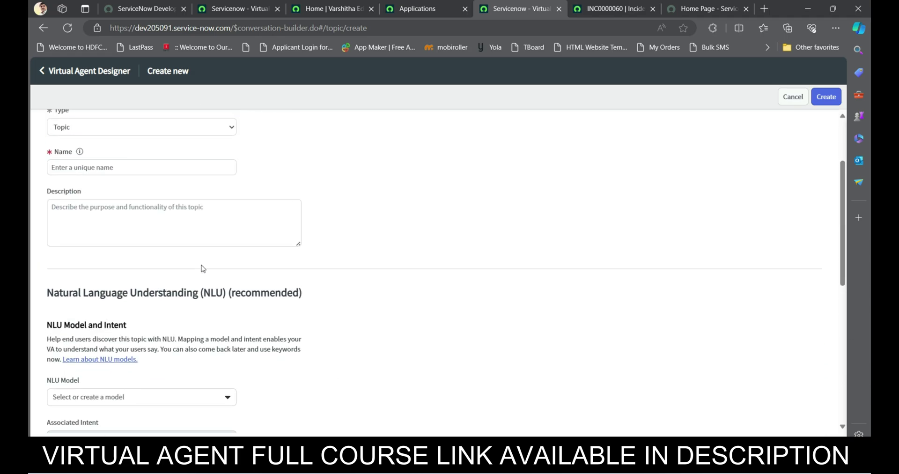
pyautogui.click(111, 232)
pyautogui.click(110, 229)
# - Name the new topic Records and enter the description "We can search and create Records"
pyautogui.click(104, 272)
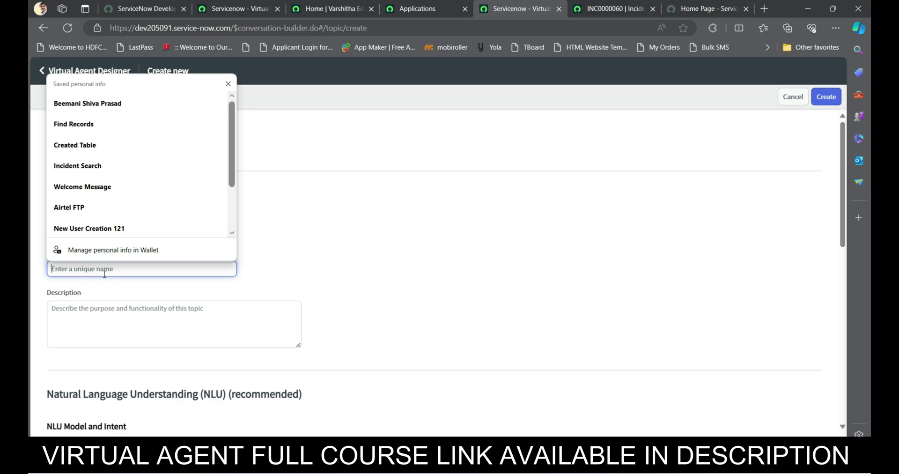
pyautogui.write('Record Searc')
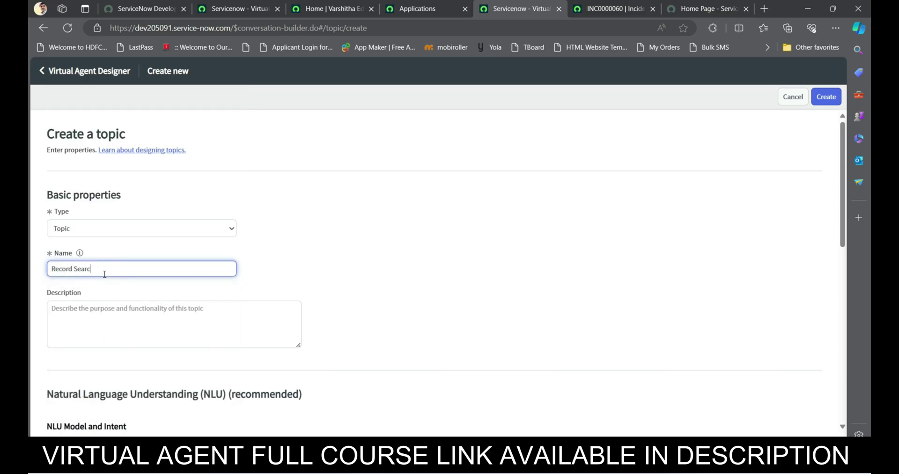
pyautogui.press('BackSpace')
pyautogui.press('BackSpace')
pyautogui.write('s')
pyautogui.click(216, 307)
pyautogui.click(216, 308)
pyautogui.write('We')
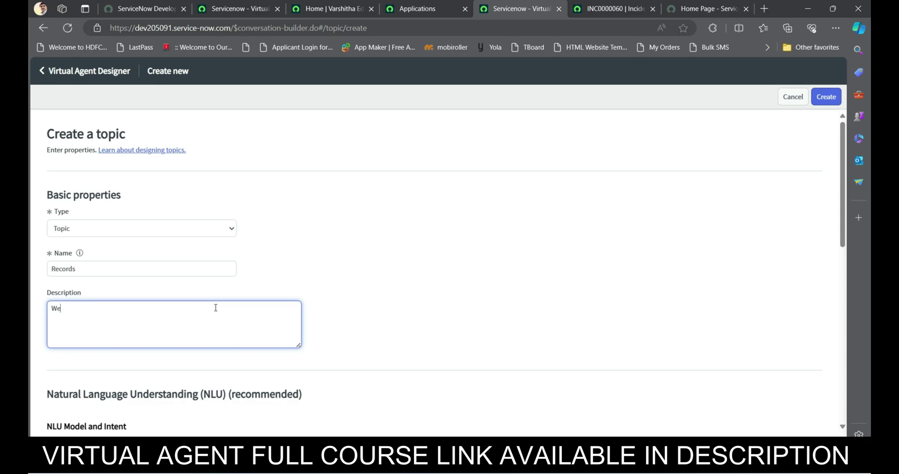
pyautogui.write(' can search and create Records')
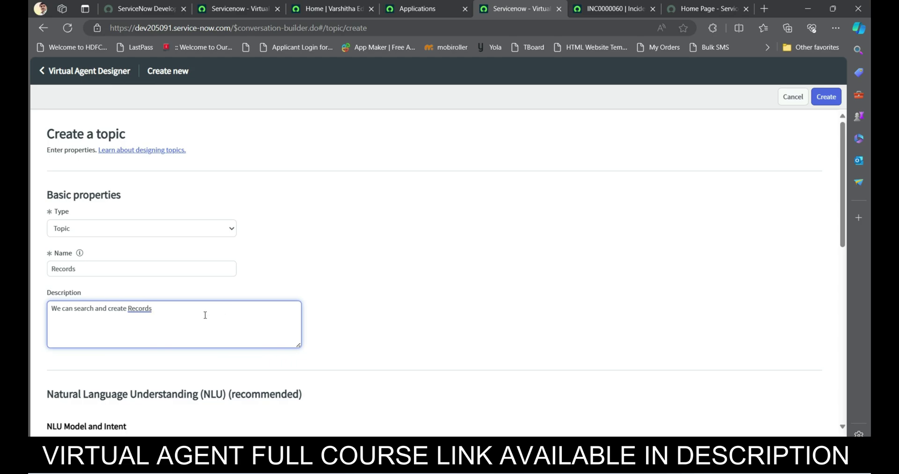
# - Restrict access to the topic to the itil system role in the advanced properties
pyautogui.scroll(-3, 197, 328)
pyautogui.click(135, 358)
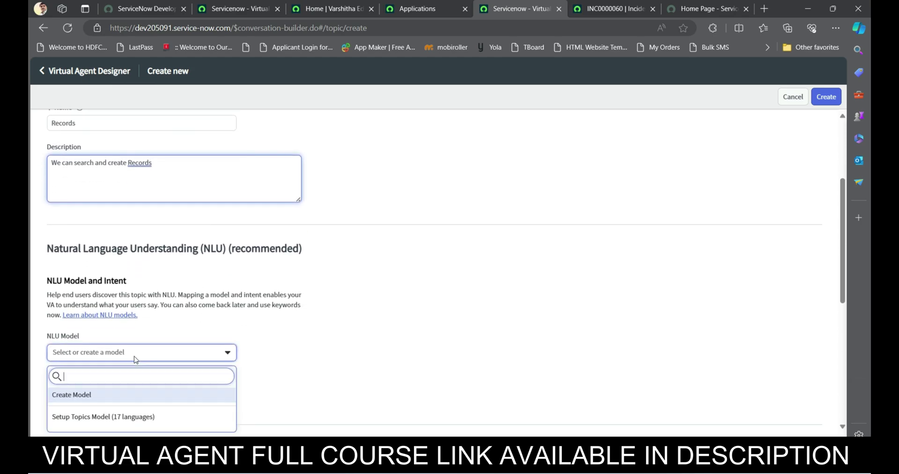
pyautogui.click(136, 356)
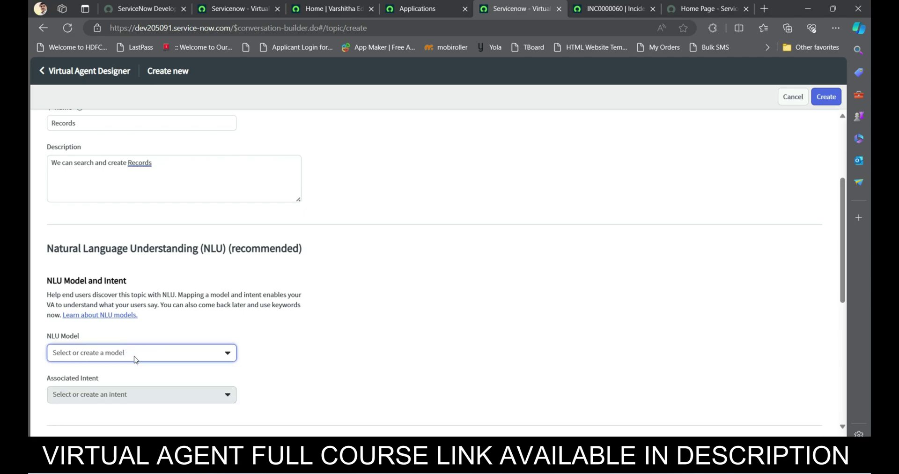
pyautogui.scroll(-2, 136, 358)
pyautogui.scroll(-2, 136, 360)
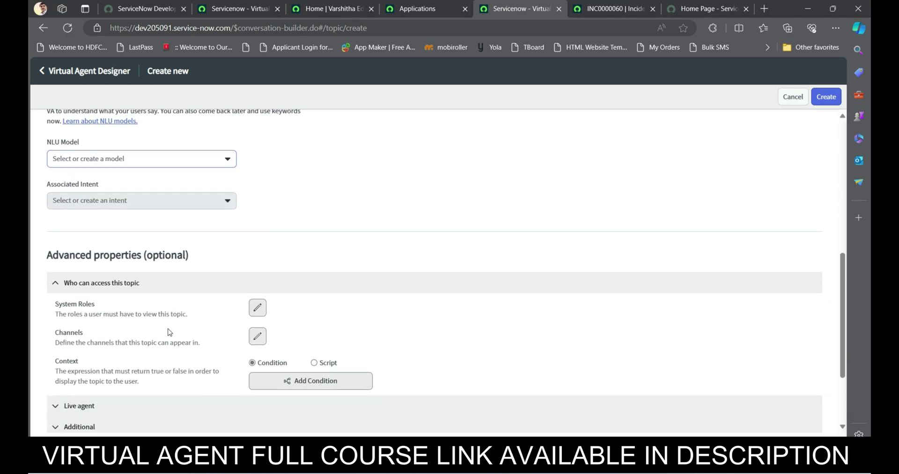
pyautogui.click(256, 309)
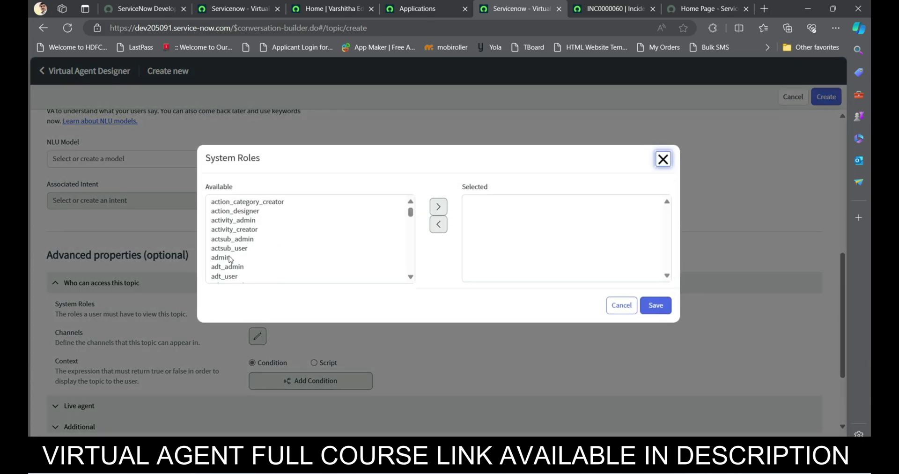
pyautogui.click(228, 266)
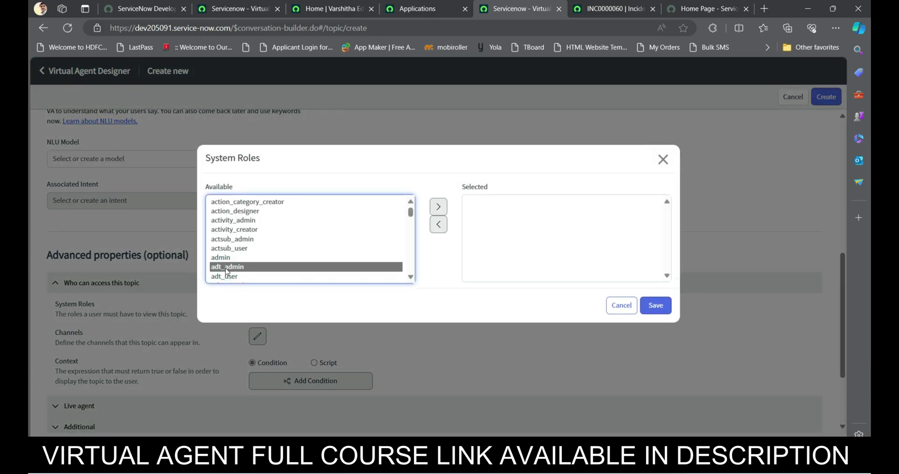
pyautogui.press('i')
pyautogui.press('i')
pyautogui.press('i')
pyautogui.press('i')
pyautogui.press('i')
pyautogui.press('i')
pyautogui.press('i')
pyautogui.press('i')
pyautogui.press('i')
pyautogui.press('i')
pyautogui.press('i')
pyautogui.press('i')
pyautogui.press('i')
pyautogui.press('i')
pyautogui.press('i')
pyautogui.press('i')
pyautogui.press('i')
pyautogui.press('i')
pyautogui.press('i')
pyautogui.press('i')
pyautogui.press('i')
pyautogui.press('i')
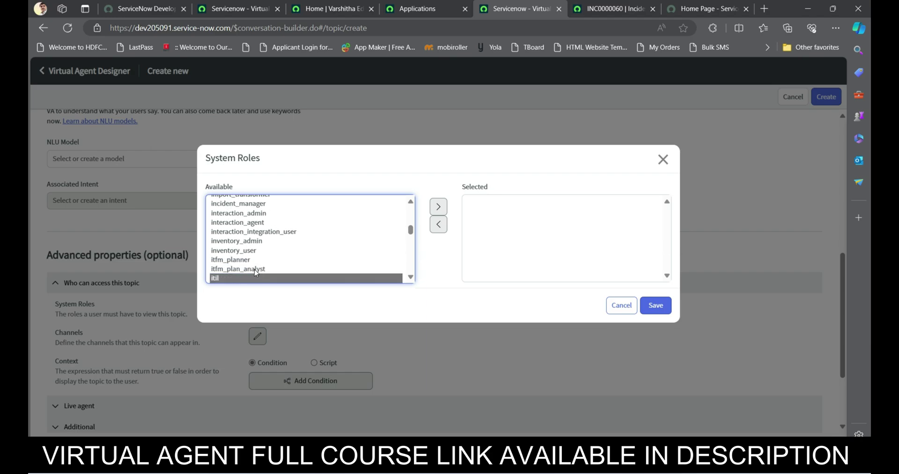
pyautogui.click(438, 207)
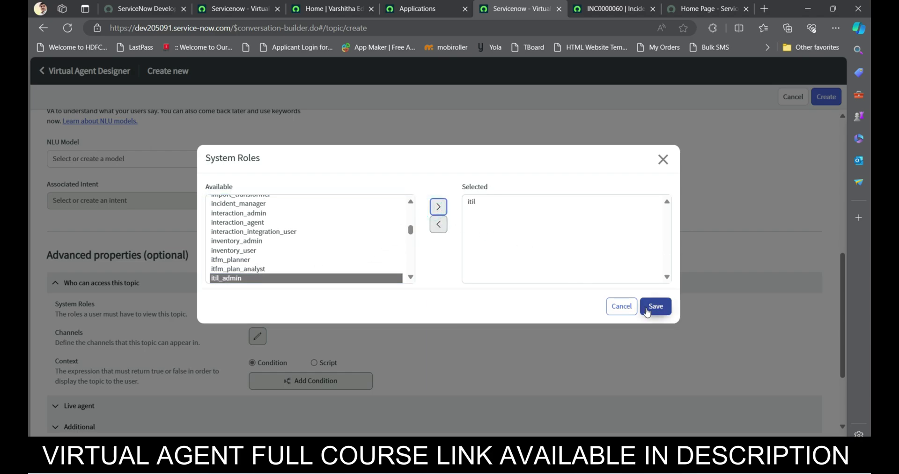
pyautogui.click(655, 306)
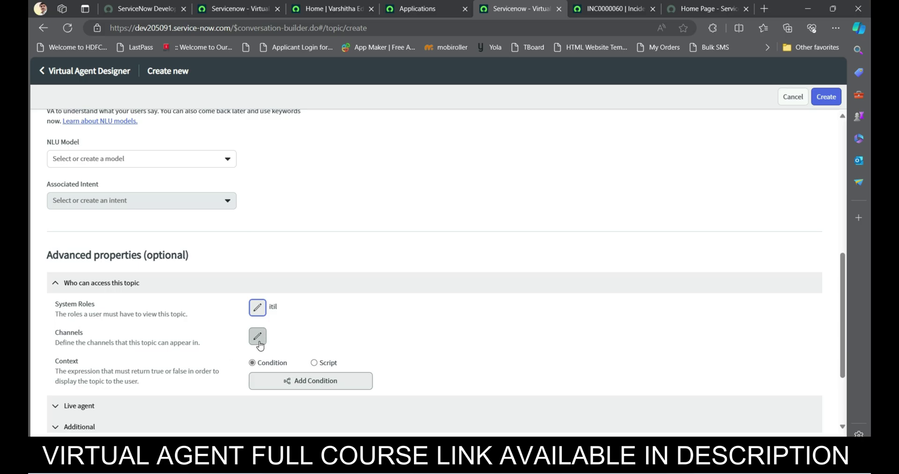
# - Check the topic's channel selection without changing it and view the live agent settings
pyautogui.click(258, 336)
pyautogui.click(614, 305)
pyautogui.scroll(-2, 215, 366)
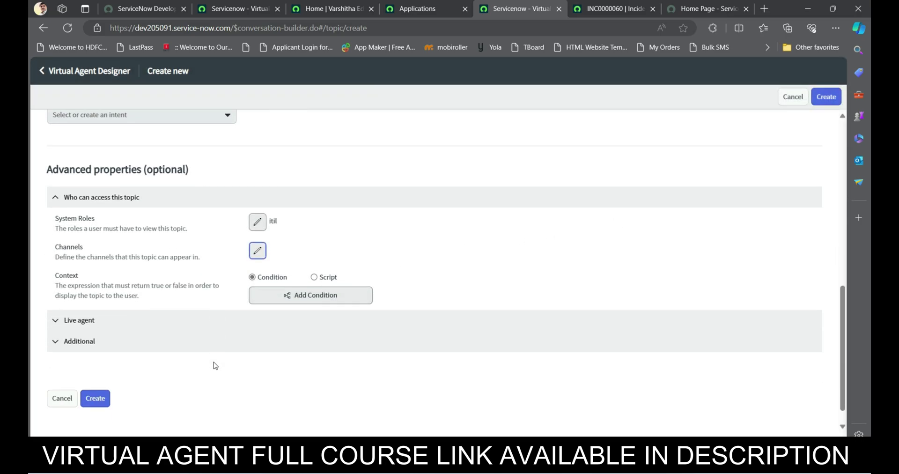
pyautogui.scroll(-1, 215, 365)
pyautogui.click(70, 296)
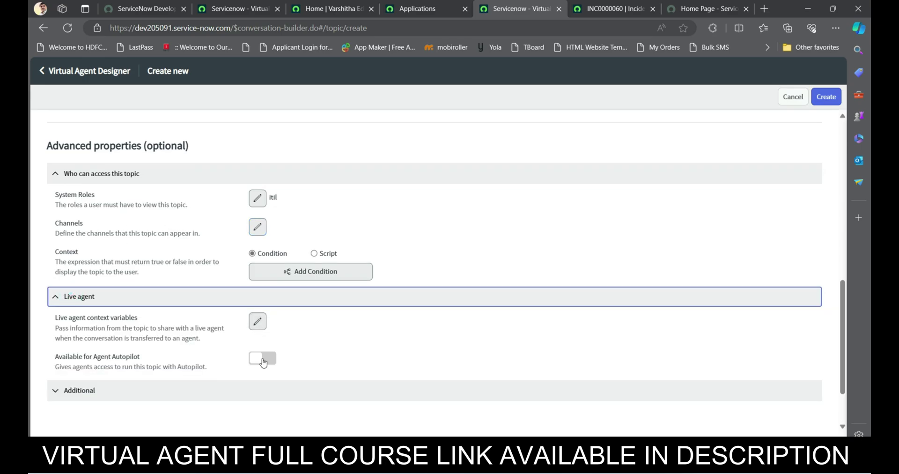
# - Add the keyword Incident Search in the additional properties and create the topic
pyautogui.click(147, 391)
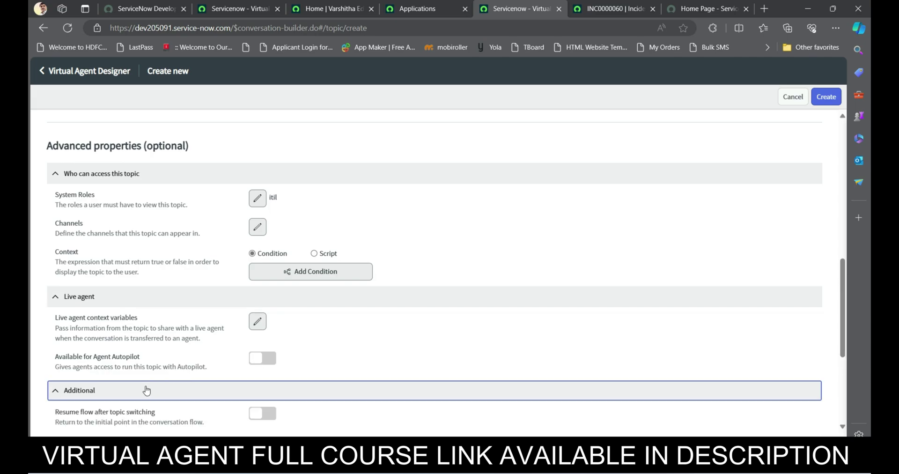
pyautogui.scroll(-4, 146, 390)
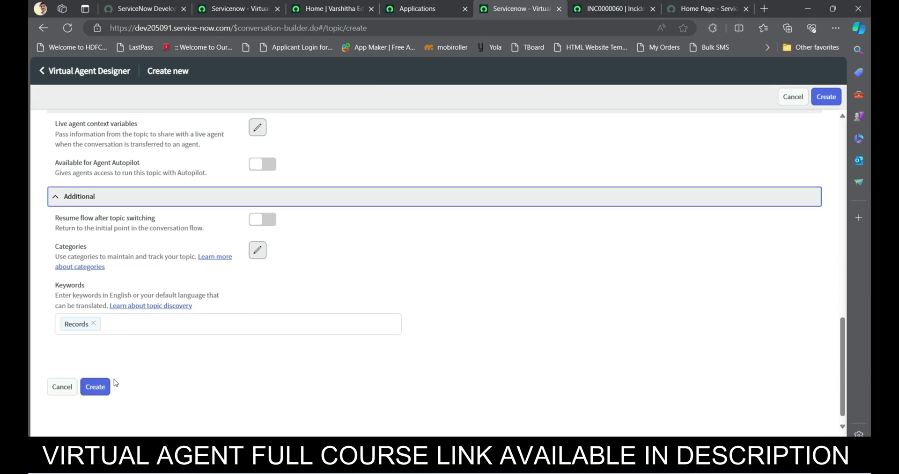
pyautogui.click(119, 322)
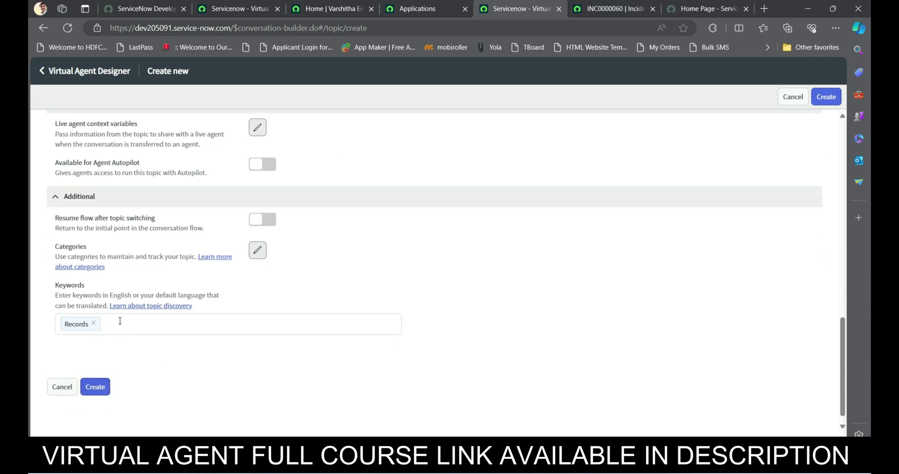
pyautogui.write('Incie')
pyautogui.write('ident Ser')
pyautogui.write('ch')
pyautogui.press('Return')
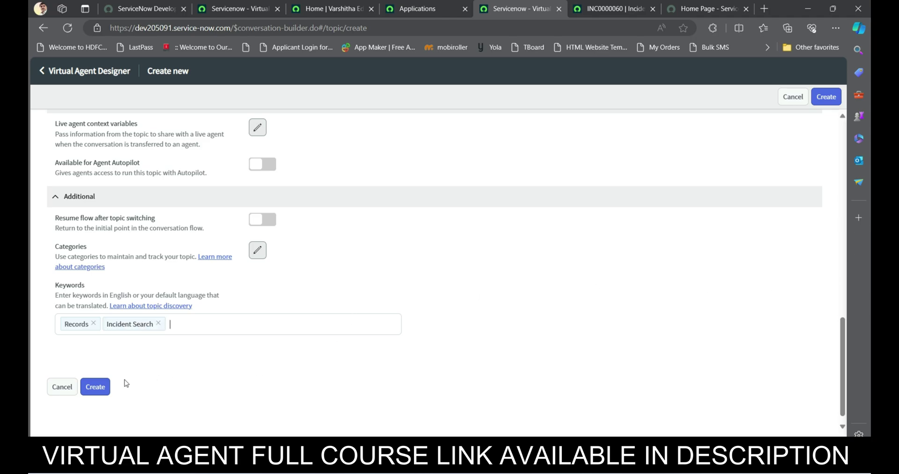
pyautogui.click(105, 388)
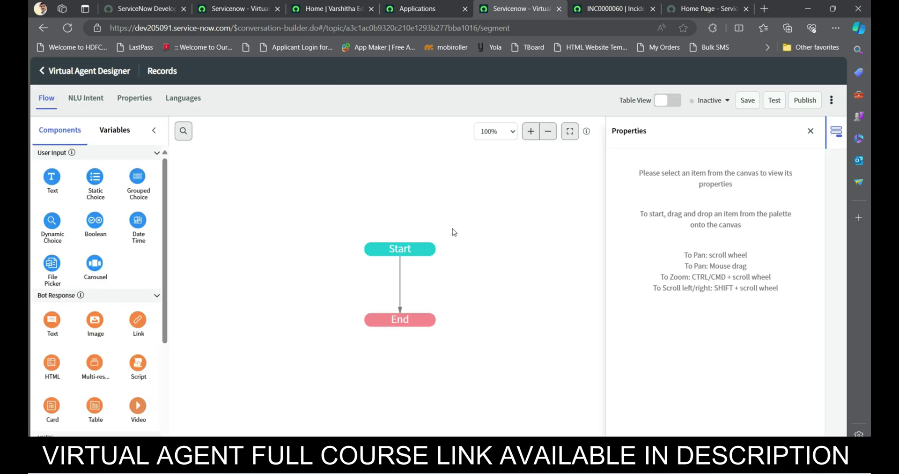
# - Insert a Text user input node between Start and End and name it Welcome Message
pyautogui.moveTo(41, 180); pyautogui.dragTo(417, 290)
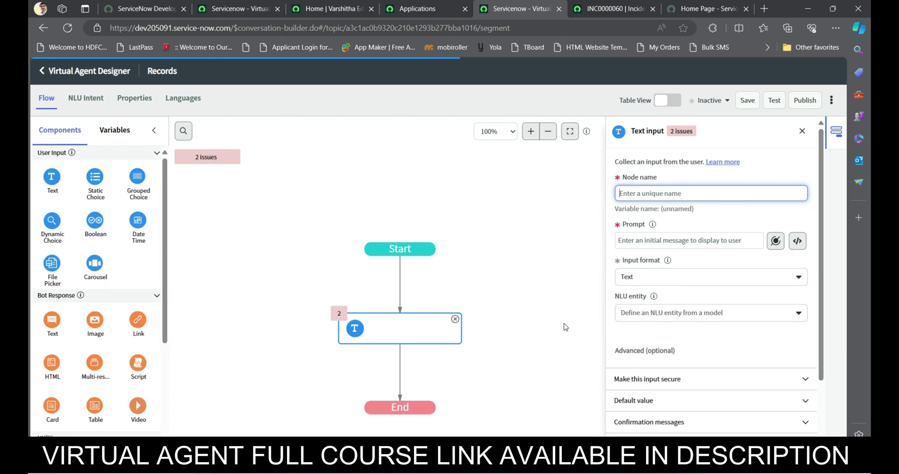
pyautogui.write('Welcome')
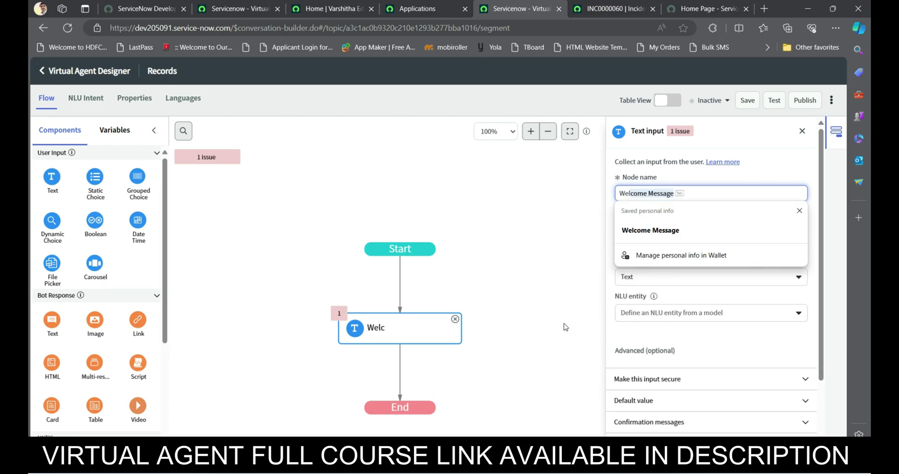
pyautogui.write(' Message')
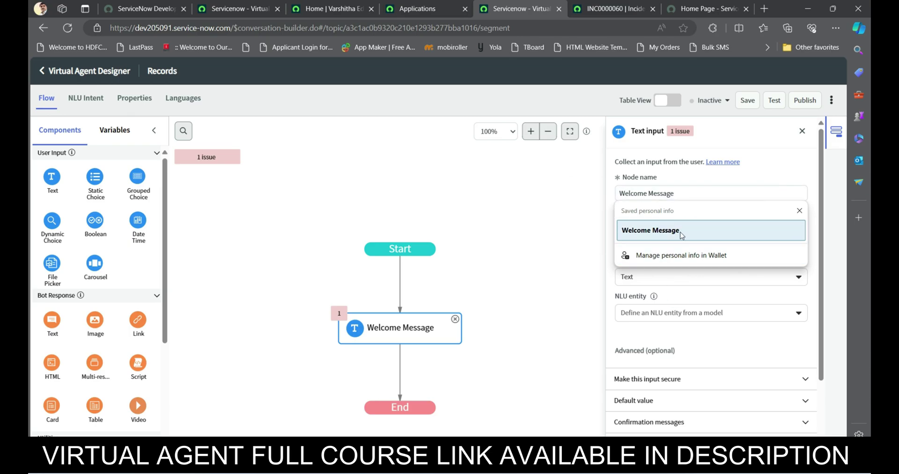
pyautogui.click(681, 235)
# - Set the Welcome Message node's prompt to "Welcome to Varshitha Education"
pyautogui.click(657, 240)
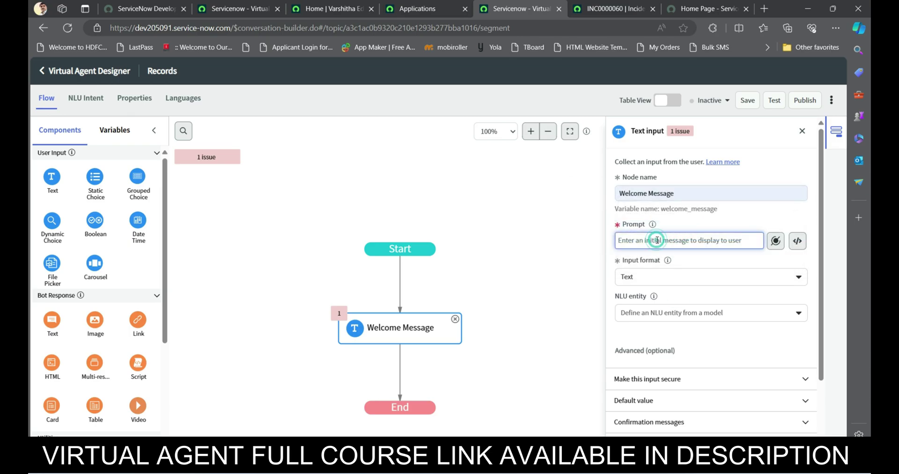
pyautogui.write('Welcome to Varshitha')
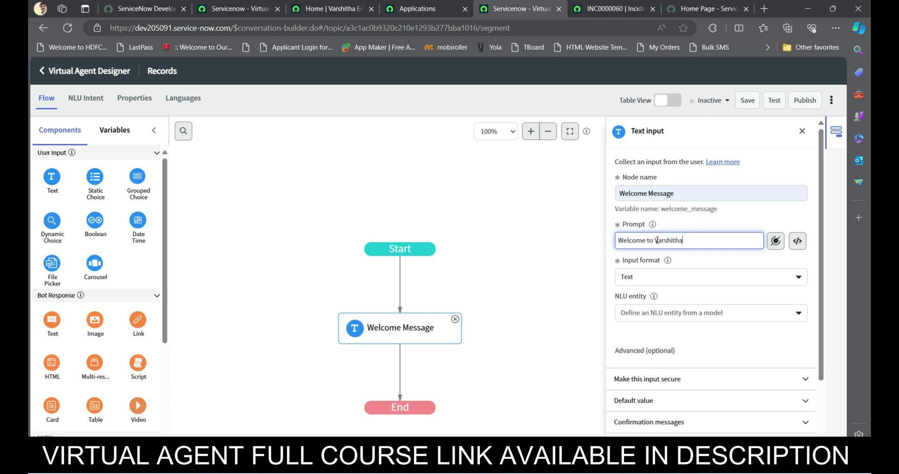
pyautogui.write('ion')
pyautogui.scroll(-2, 674, 323)
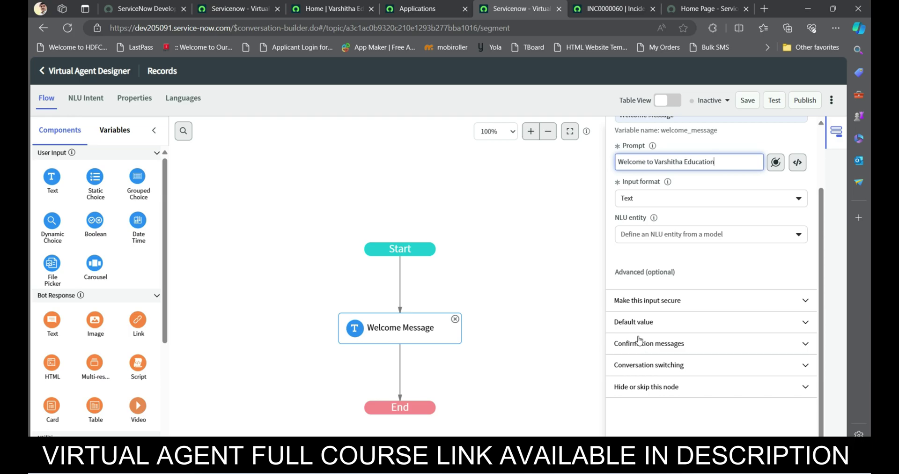
# - View the confirmation message settings of the Welcome Message node
pyautogui.click(649, 343)
pyautogui.scroll(-1, 663, 326)
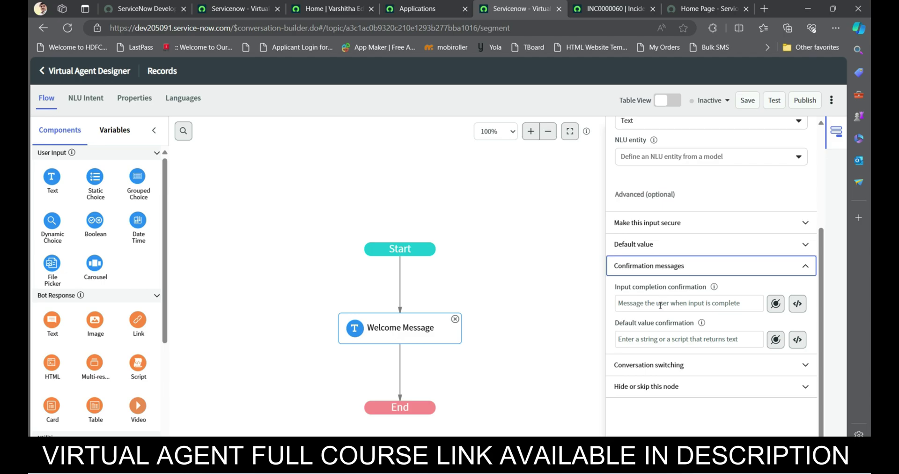
pyautogui.click(660, 303)
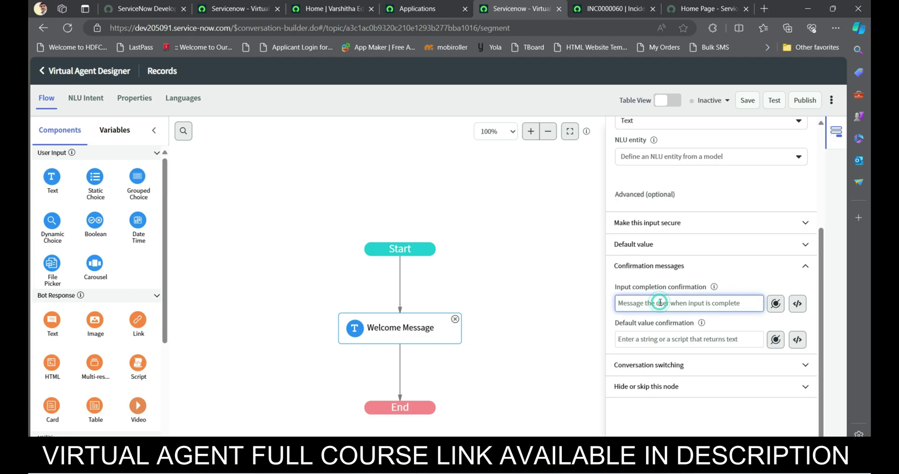
pyautogui.scroll(2, 730, 267)
pyautogui.scroll(-2, 730, 269)
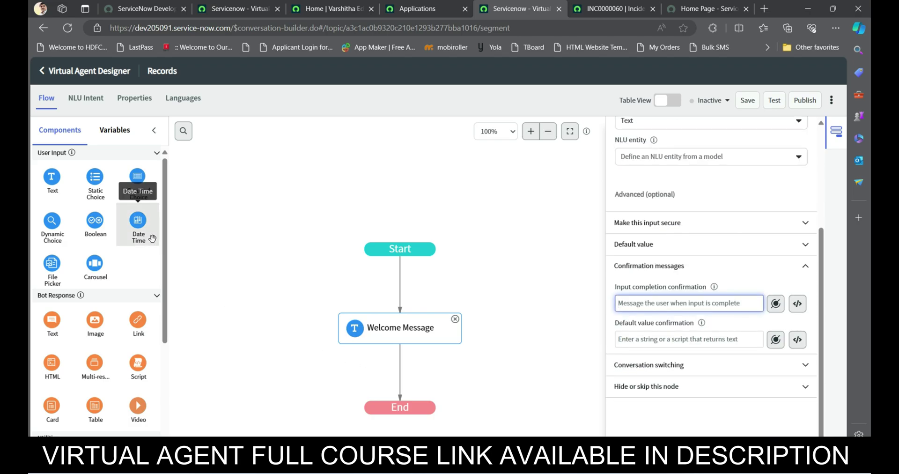
# - Insert a Static Choice user input node between Welcome Message and End
pyautogui.moveTo(95, 177); pyautogui.dragTo(438, 370)
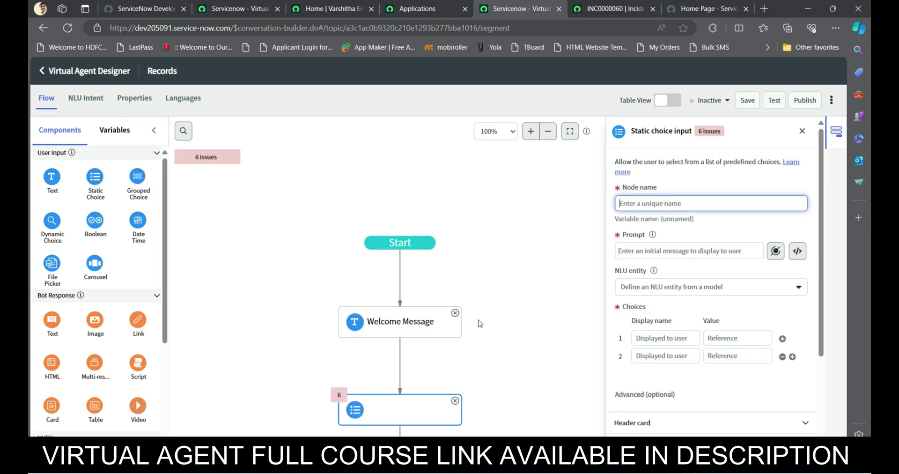
pyautogui.scroll(-3, 477, 321)
pyautogui.scroll(1, 481, 322)
pyautogui.scroll(1, 481, 322)
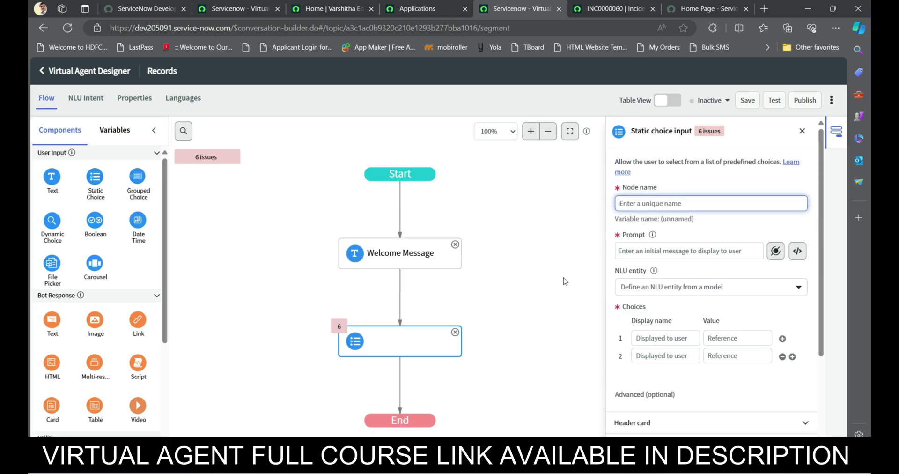
pyautogui.click(631, 203)
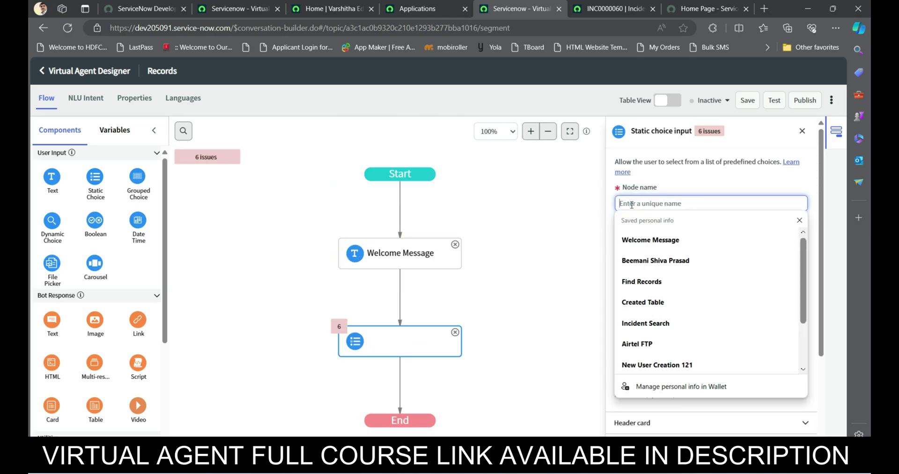
pyautogui.write('Chec')
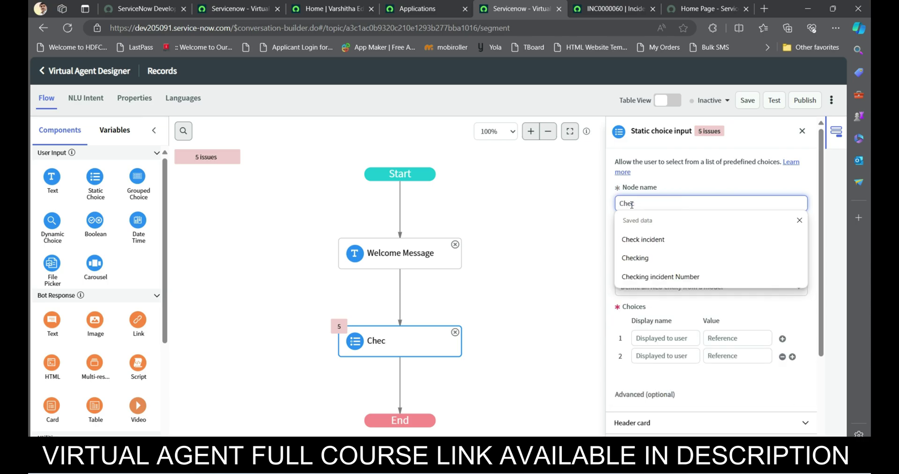
pyautogui.press('BackSpace')
pyautogui.press('BackSpace')
pyautogui.press('BackSpace')
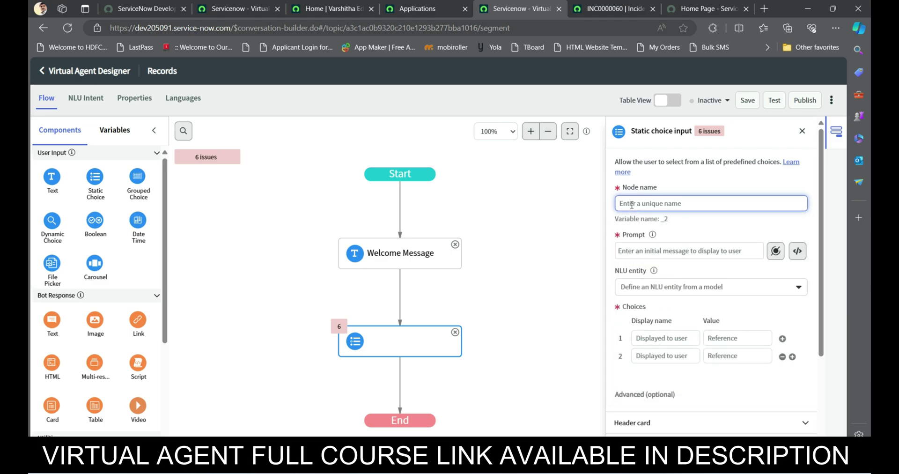
# - Name the static choice node Decision and set its prompt to "Are You Ready to Search your Incident Record Or Create New one"
pyautogui.write('De')
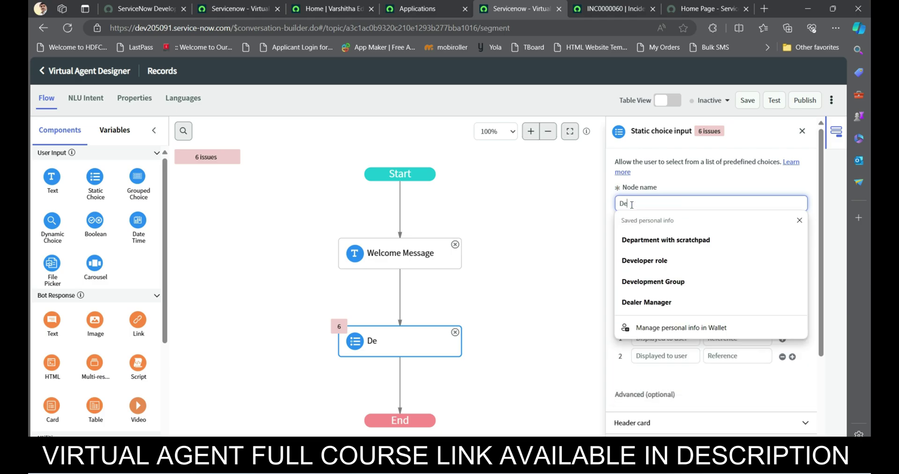
pyautogui.write('cision')
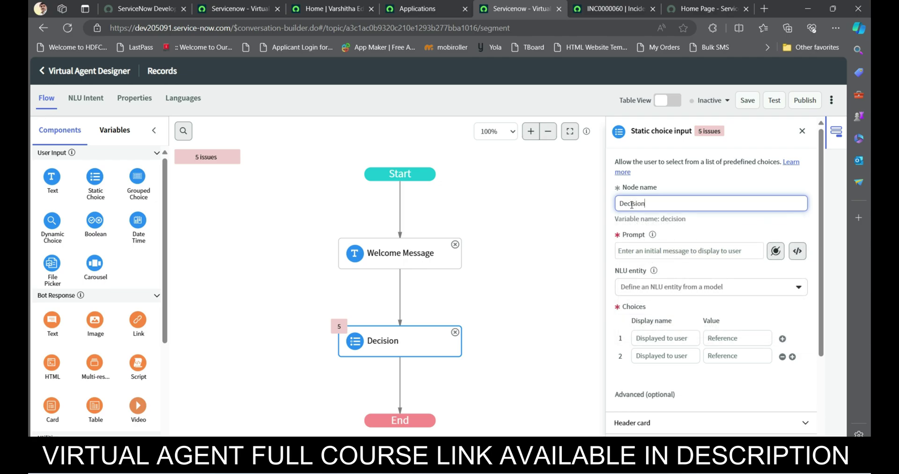
pyautogui.click(713, 251)
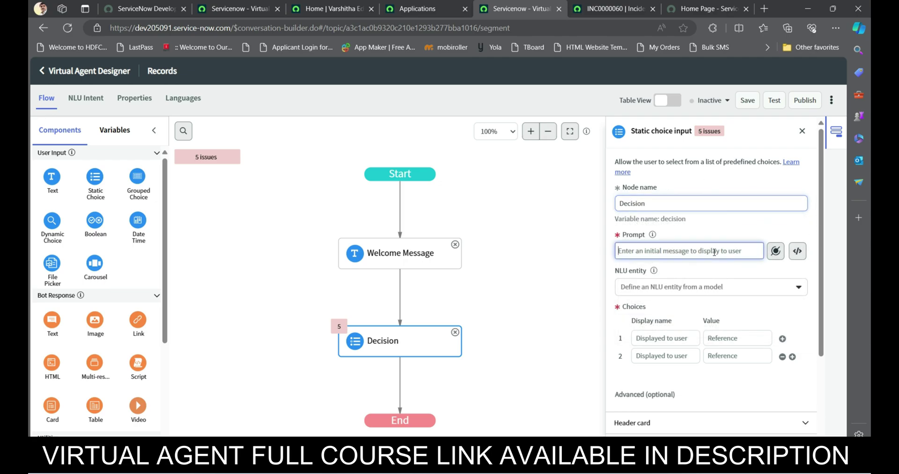
pyautogui.write('A')
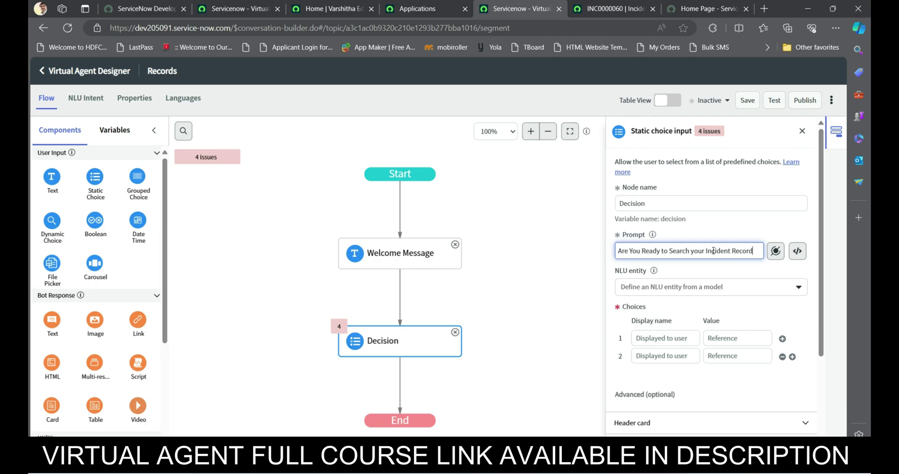
pyautogui.write('Or Create New one')
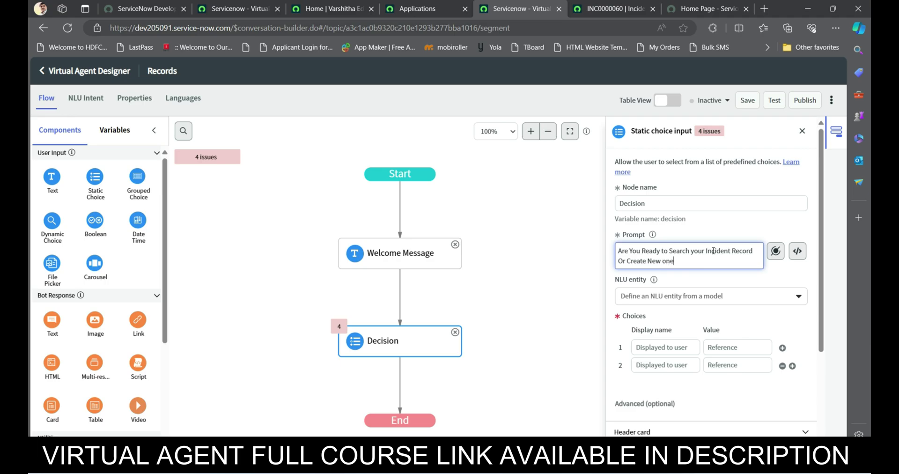
# - Define the Decision node's two choices as create and search, each with a matching value
pyautogui.click(674, 349)
pyautogui.write('create')
pyautogui.press('Tab')
pyautogui.click(677, 365)
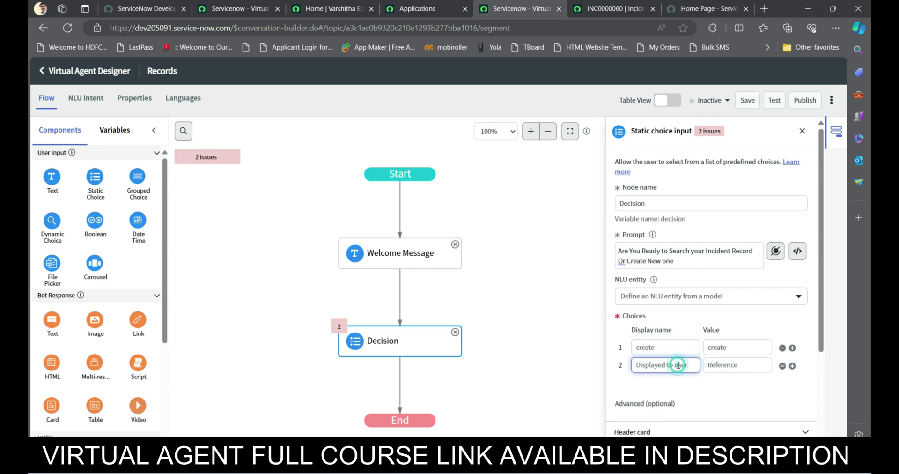
pyautogui.write('search')
pyautogui.press('Tab')
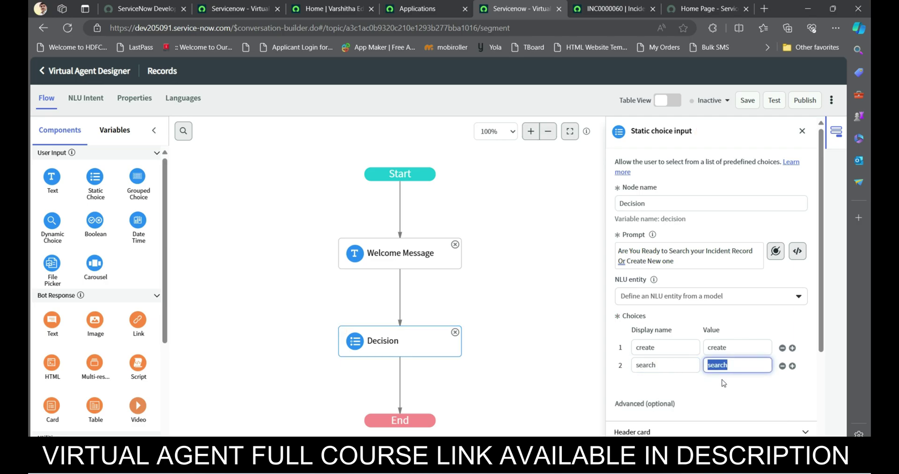
# - Set the Decision node's input completion confirmation to "Thank you for confirming your choice"
pyautogui.scroll(-3, 721, 384)
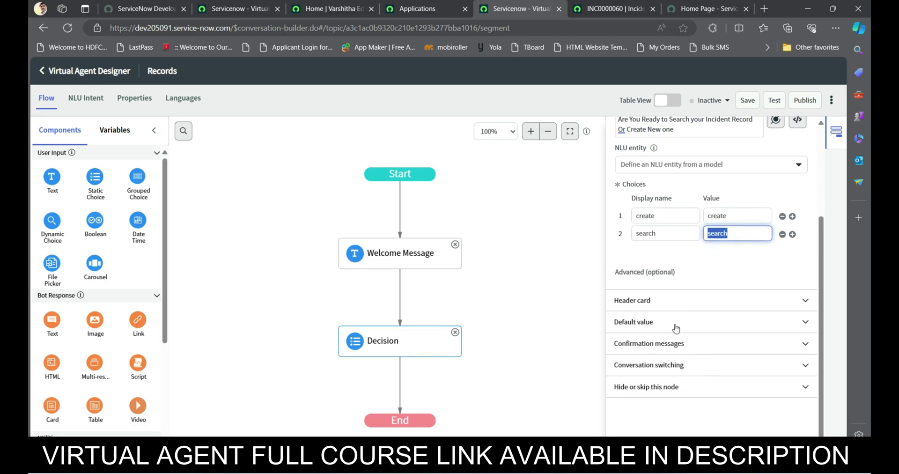
pyautogui.click(662, 344)
pyautogui.click(665, 375)
pyautogui.write('Thank you f')
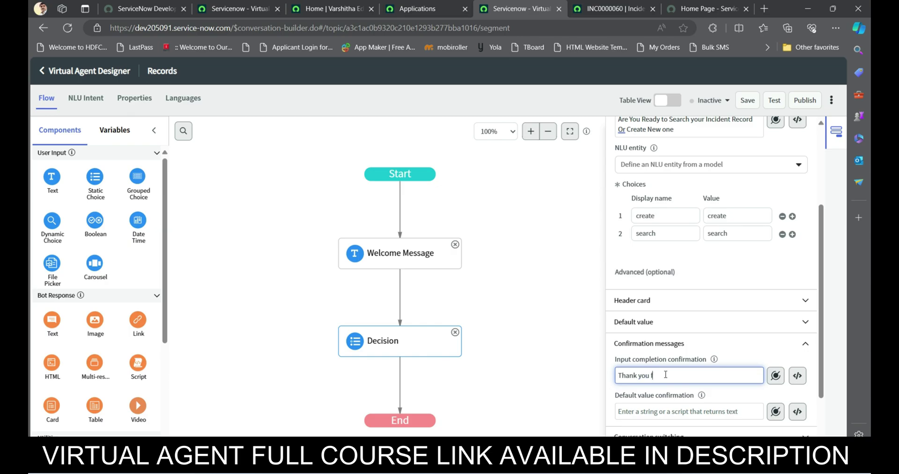
pyautogui.write('or confirming your choice')
pyautogui.scroll(-2, 715, 388)
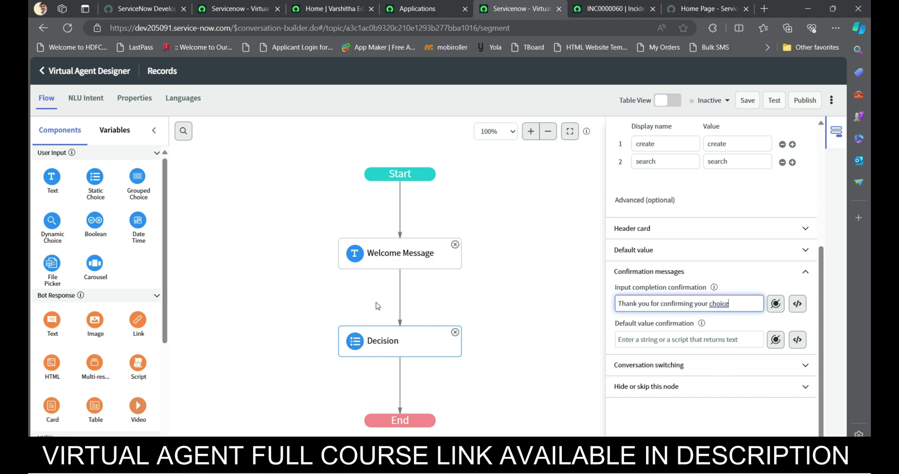
# - Insert a Decision utility node between the Decision static choice and End, and add a second branch to it
pyautogui.scroll(-5, 106, 253)
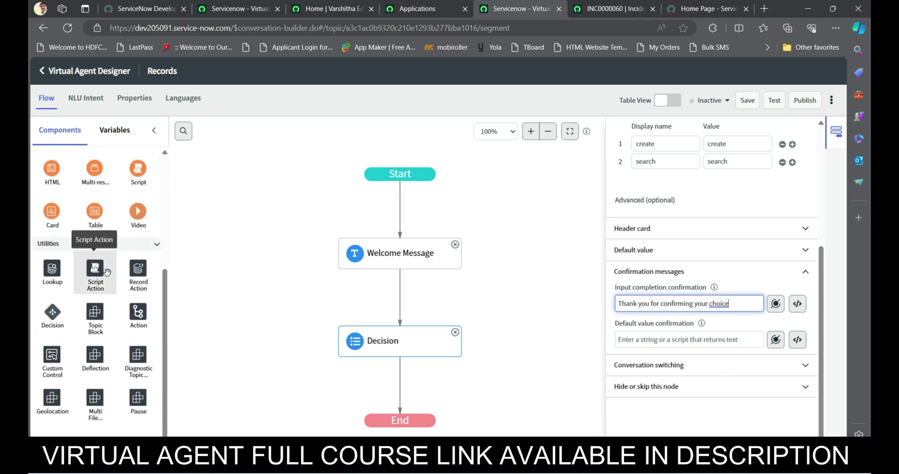
pyautogui.moveTo(53, 313); pyautogui.dragTo(397, 377)
pyautogui.scroll(-4, 487, 356)
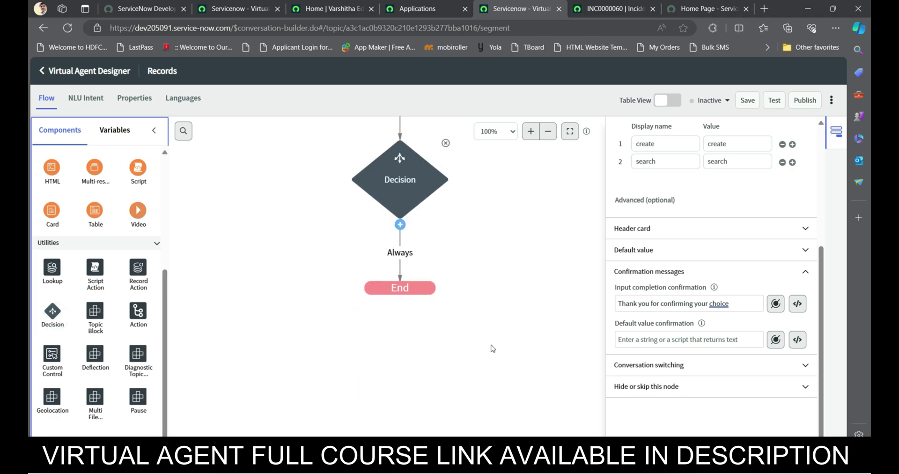
pyautogui.click(401, 224)
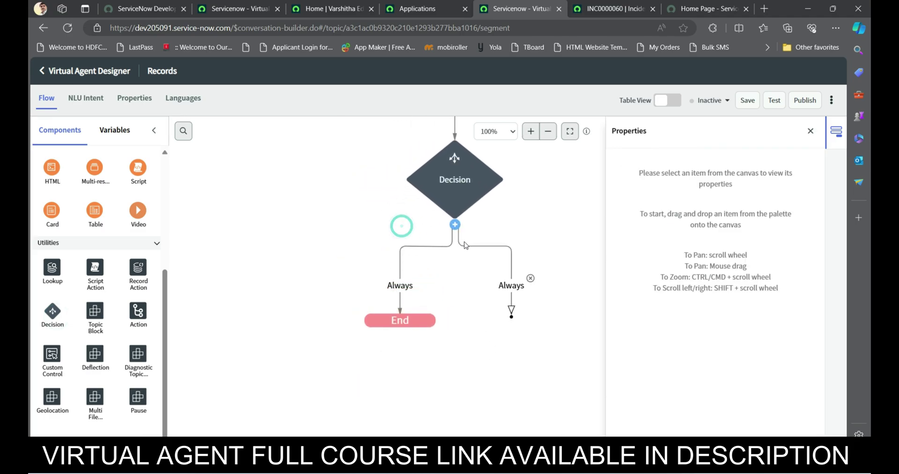
# - Rename the decision branch leading to End as Search
pyautogui.click(406, 284)
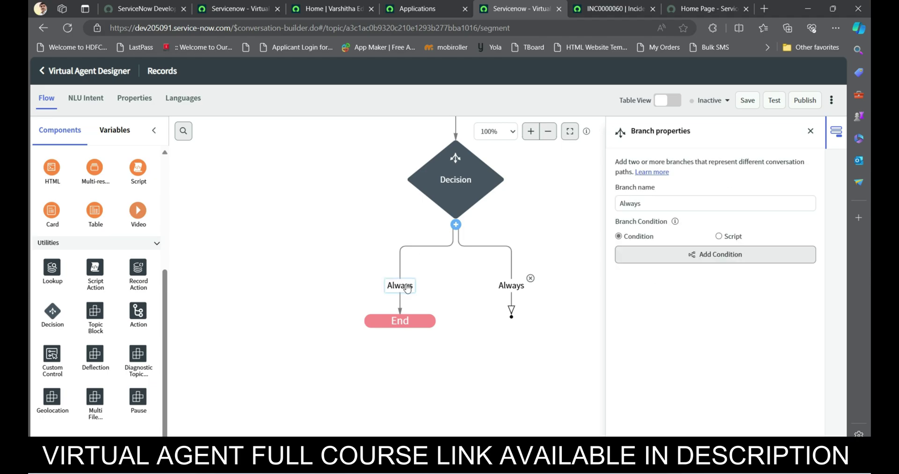
pyautogui.moveTo(655, 203); pyautogui.dragTo(602, 206)
pyautogui.write('sear')
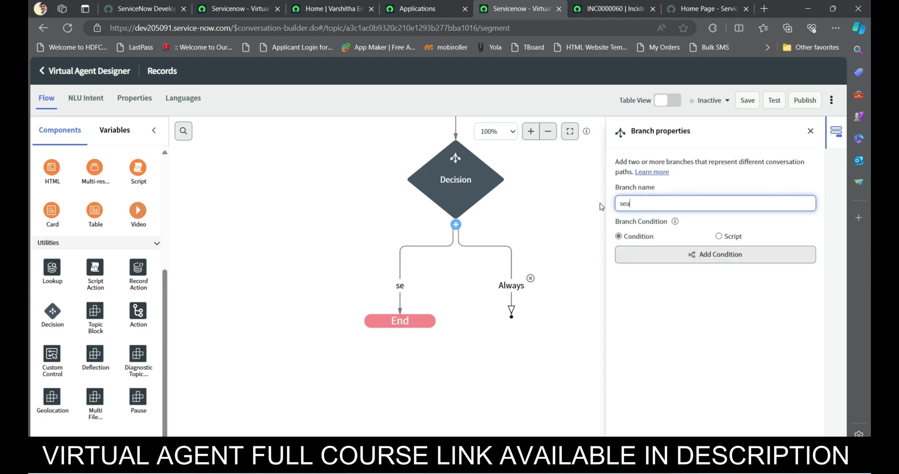
pyautogui.press('BackSpace')
pyautogui.press('BackSpace')
pyautogui.press('BackSpace')
pyautogui.write('Searc')
# - Rename the newly added, unconnected decision branch as Create
pyautogui.click(521, 286)
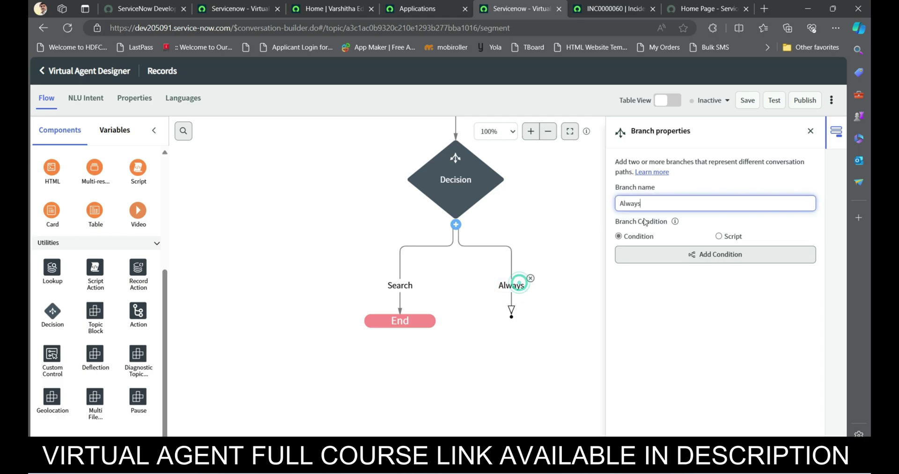
pyautogui.moveTo(655, 204); pyautogui.dragTo(613, 206)
pyautogui.write('Create')
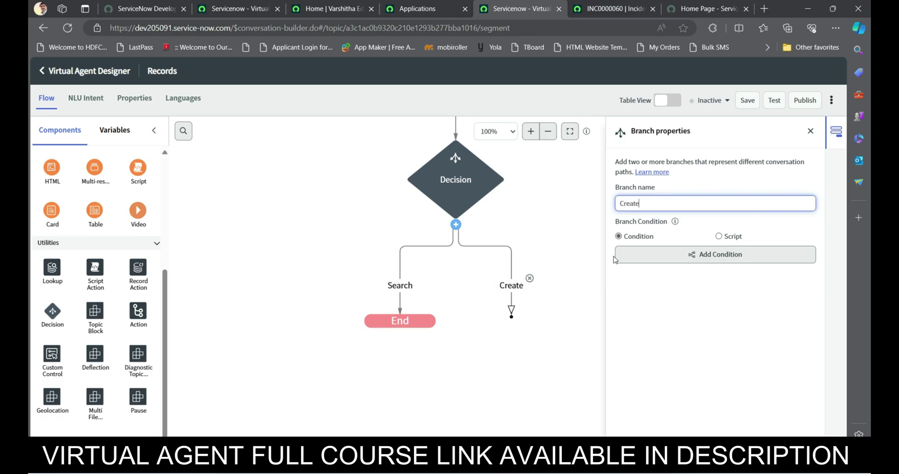
pyautogui.click(671, 284)
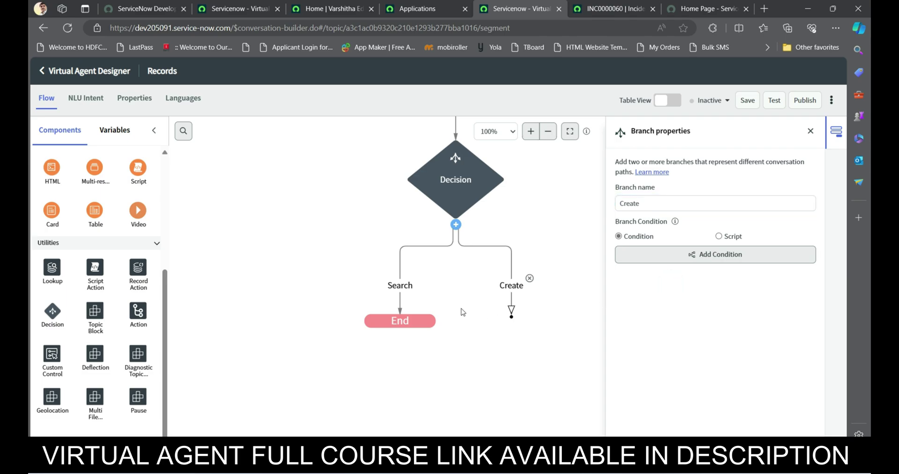
# - Add a condition to the Search branch with Decision is create, and save it
pyautogui.click(401, 285)
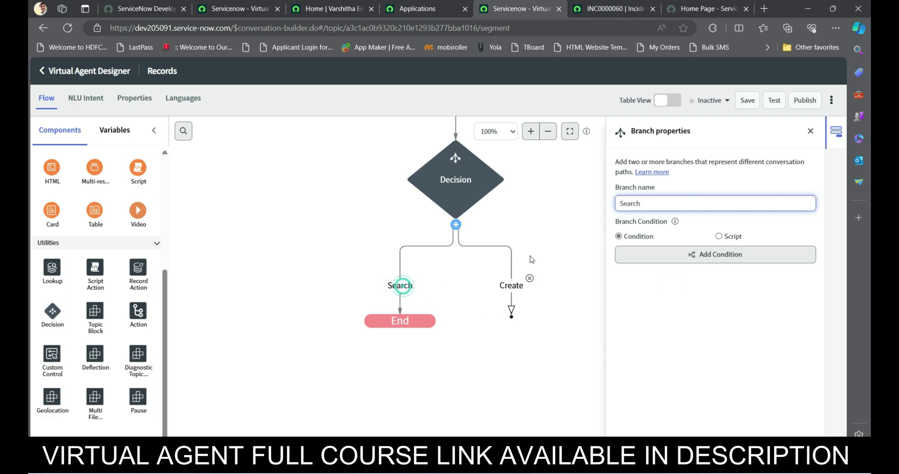
pyautogui.click(652, 257)
pyautogui.click(285, 205)
pyautogui.click(284, 205)
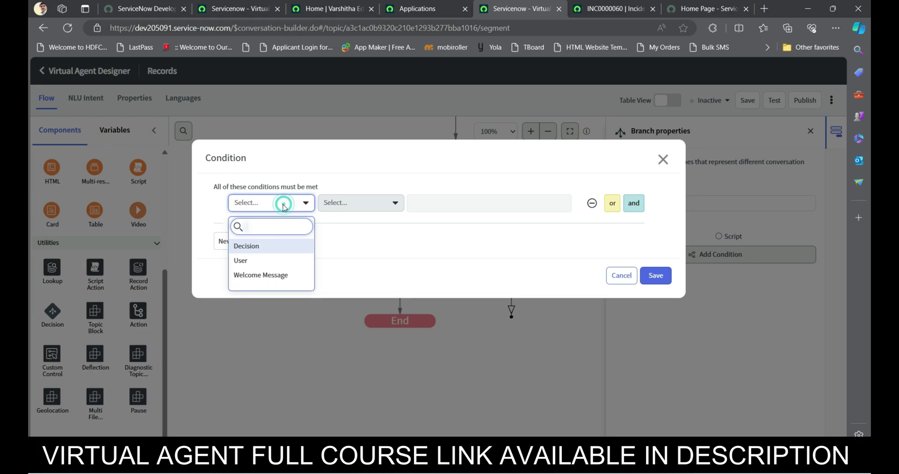
pyautogui.click(255, 248)
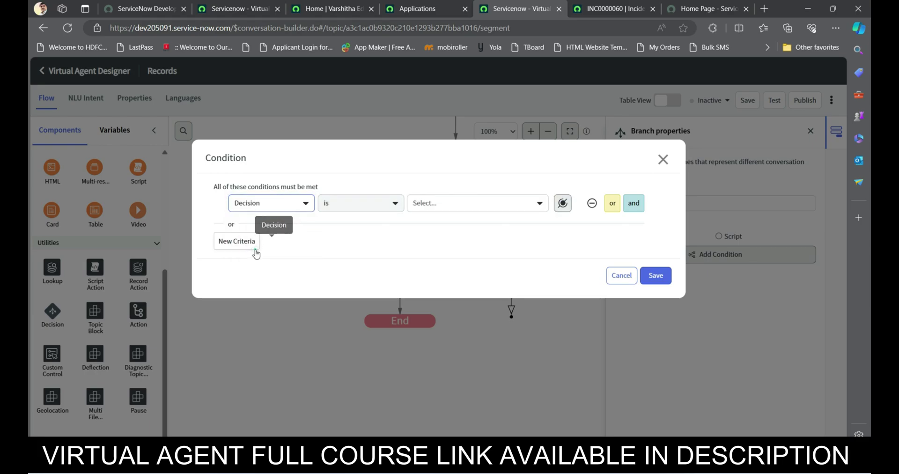
pyautogui.click(448, 203)
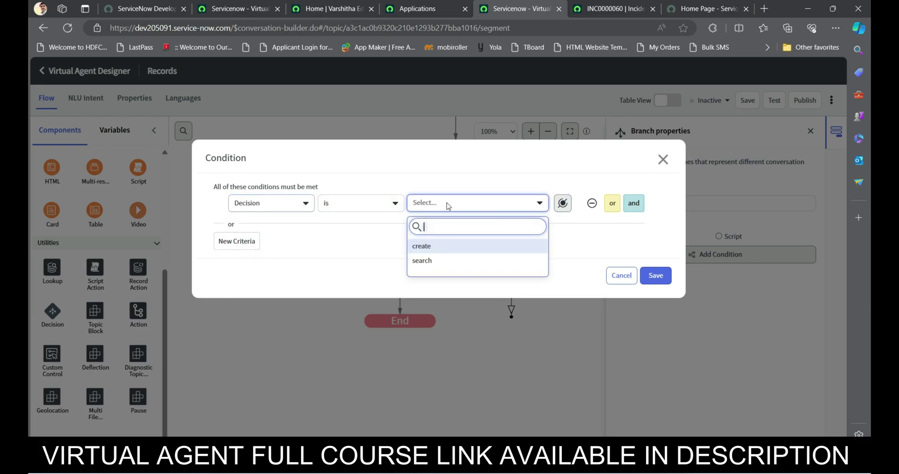
pyautogui.click(431, 249)
pyautogui.click(655, 277)
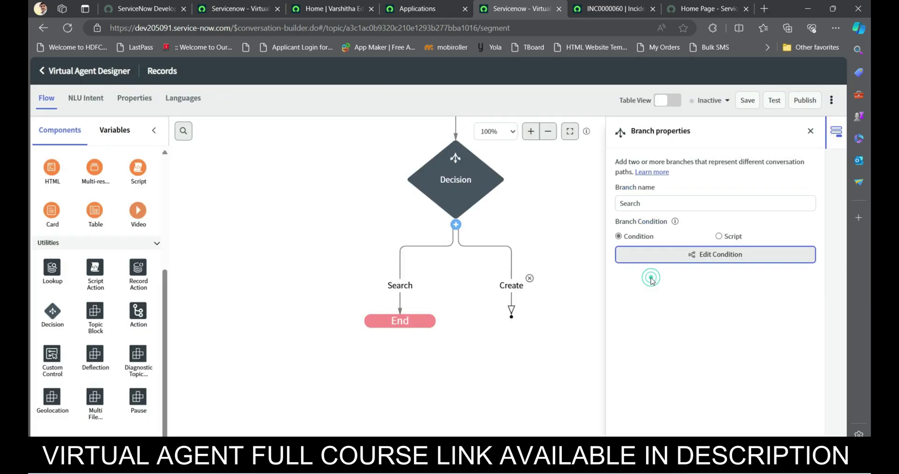
# - Change the Search branch's condition value to search and save it
pyautogui.click(655, 255)
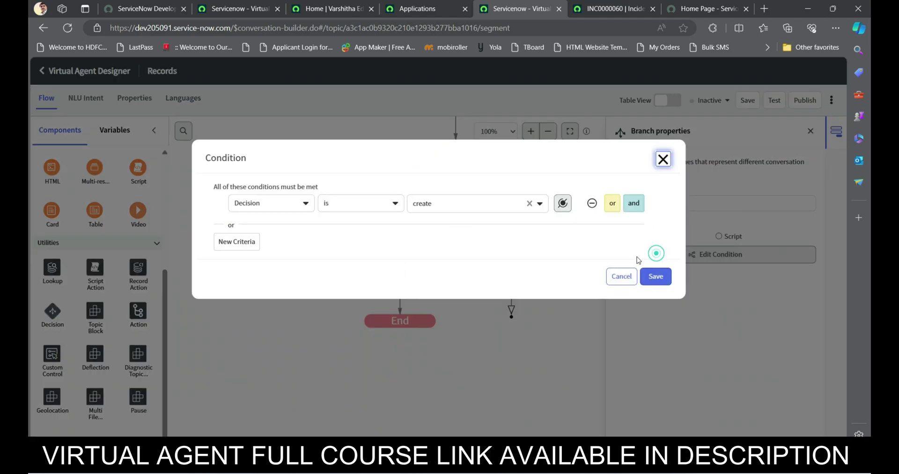
pyautogui.click(465, 204)
pyautogui.click(446, 262)
pyautogui.click(654, 276)
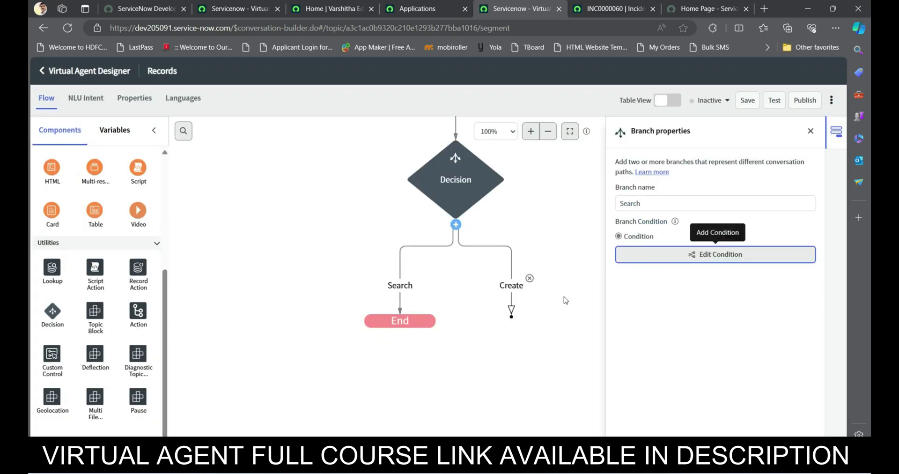
# - Add a condition to the Create branch with Decision is create, and save it
pyautogui.click(518, 285)
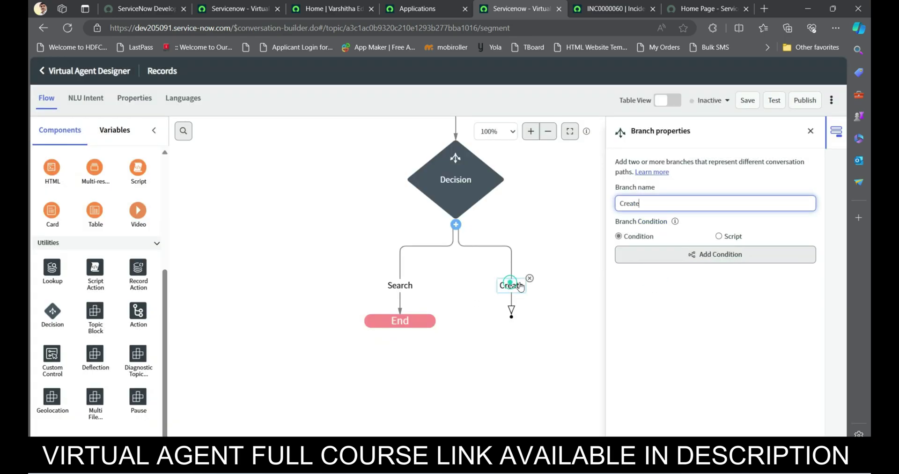
pyautogui.click(646, 259)
pyautogui.click(279, 205)
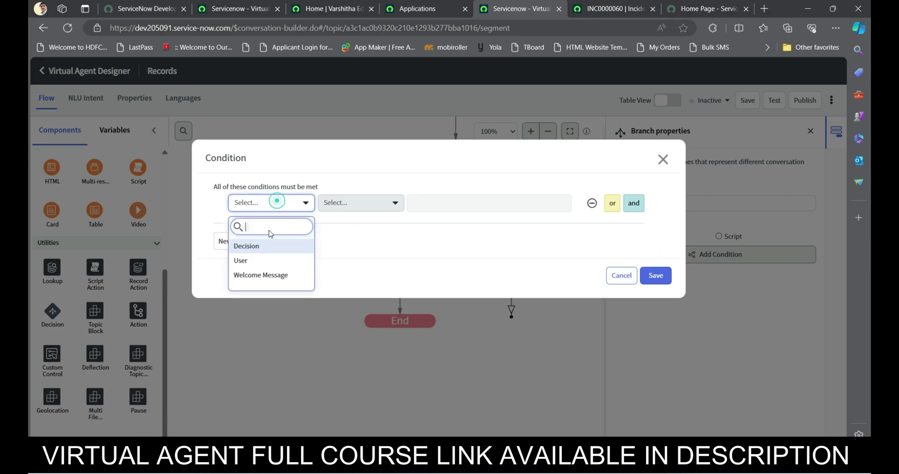
pyautogui.click(261, 245)
pyautogui.click(453, 208)
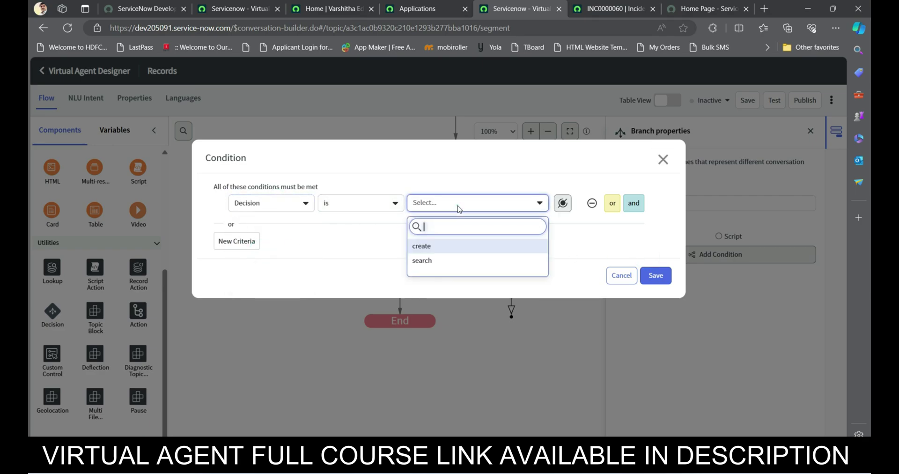
pyautogui.click(434, 252)
pyautogui.click(650, 276)
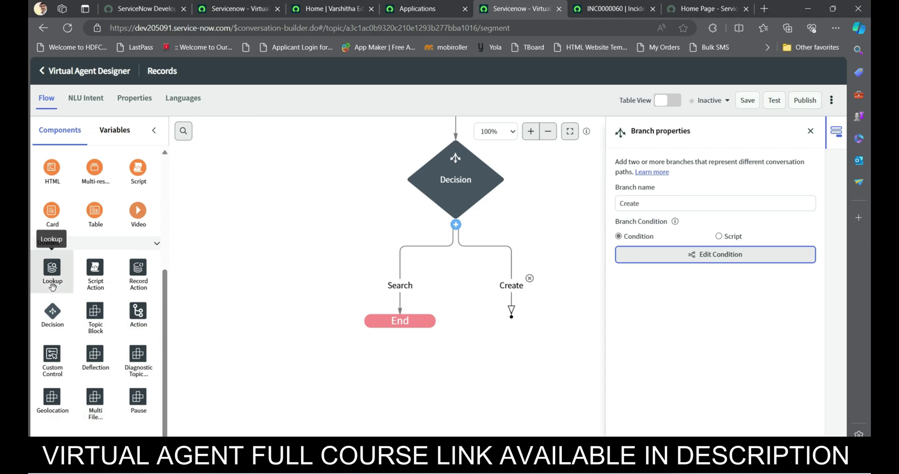
# - Add a Lookup utility named Search Record to the Search branch and open its table choices
pyautogui.moveTo(50, 272); pyautogui.dragTo(511, 286)
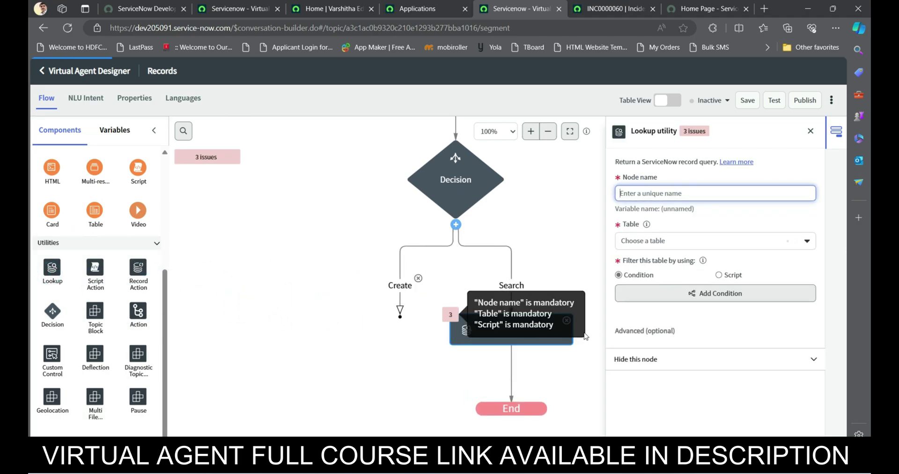
pyautogui.click(703, 194)
pyautogui.write('S')
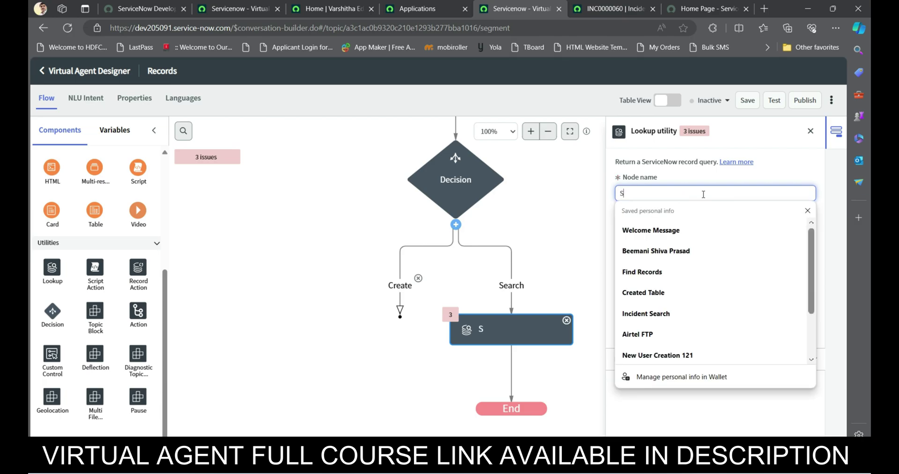
pyautogui.write('earch Record')
pyautogui.press('Tab')
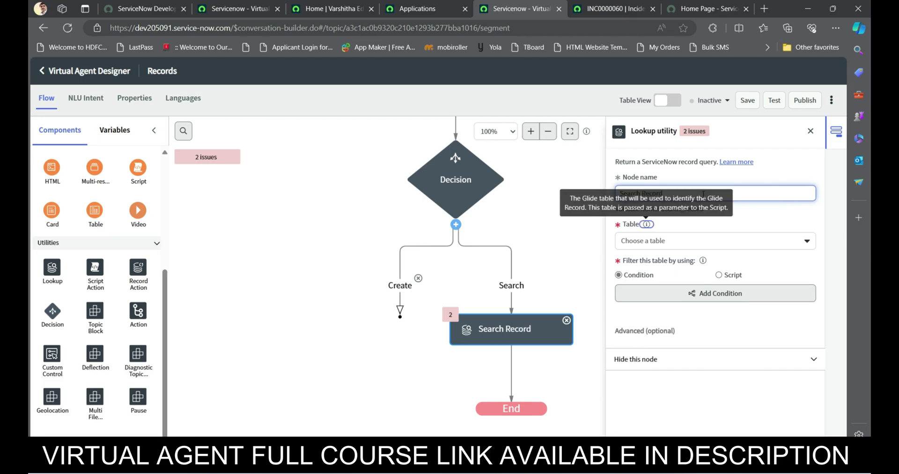
pyautogui.click(693, 238)
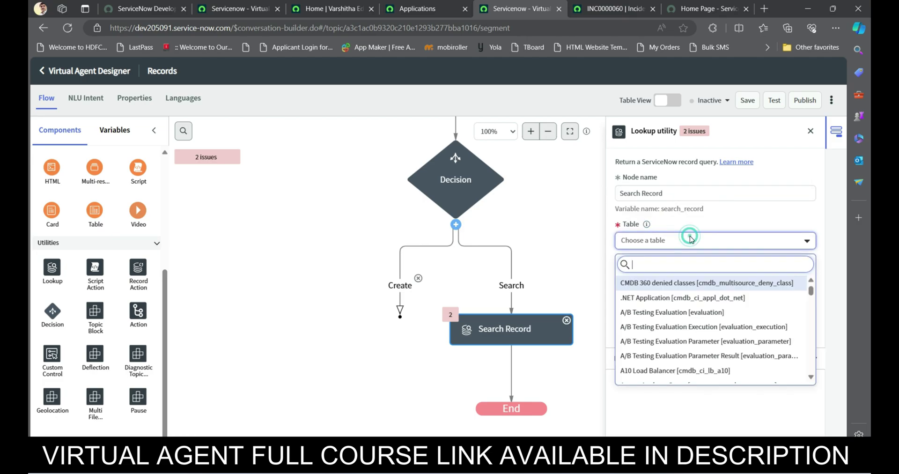
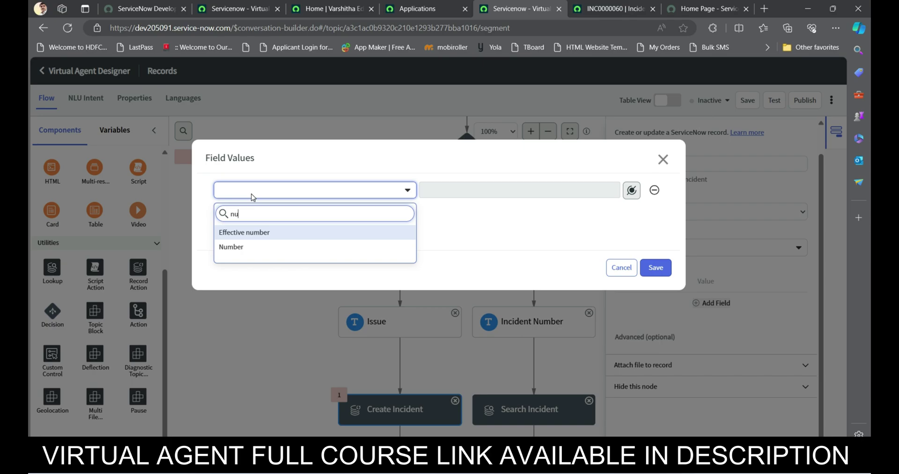
# - Map the Number field of the Create Incident node to the Incident Number input variable
pyautogui.click(229, 247)
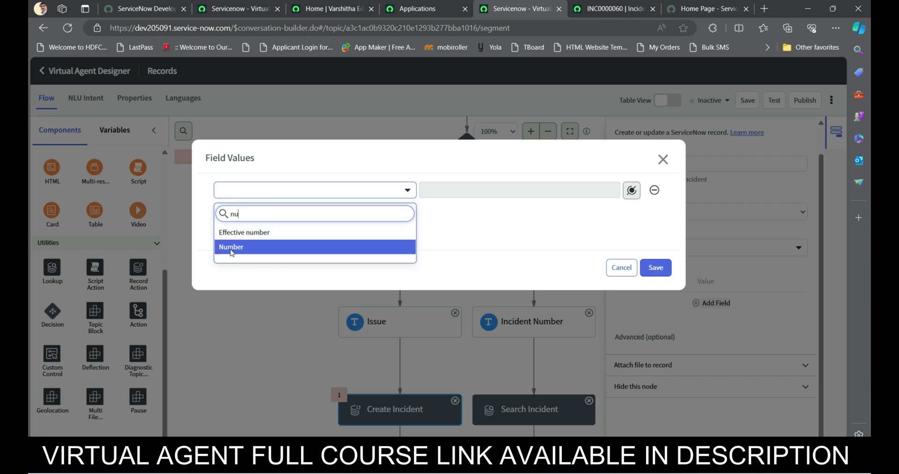
pyautogui.click(443, 192)
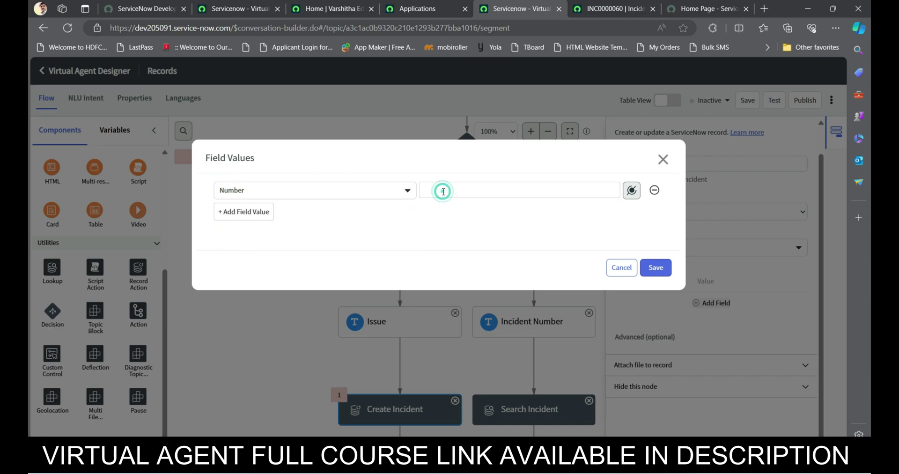
pyautogui.click(632, 191)
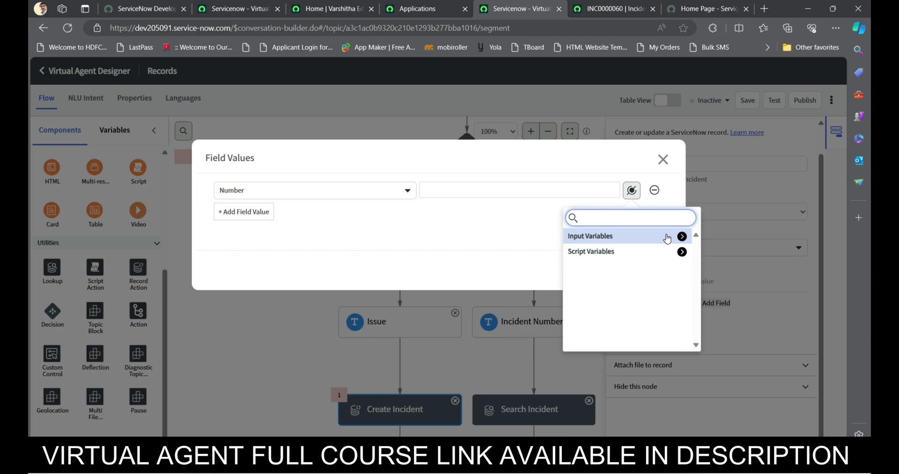
pyautogui.click(682, 237)
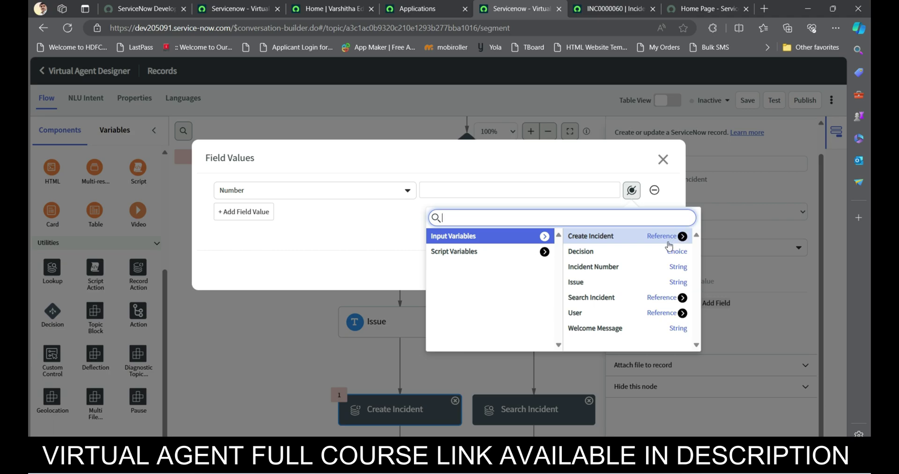
pyautogui.click(631, 272)
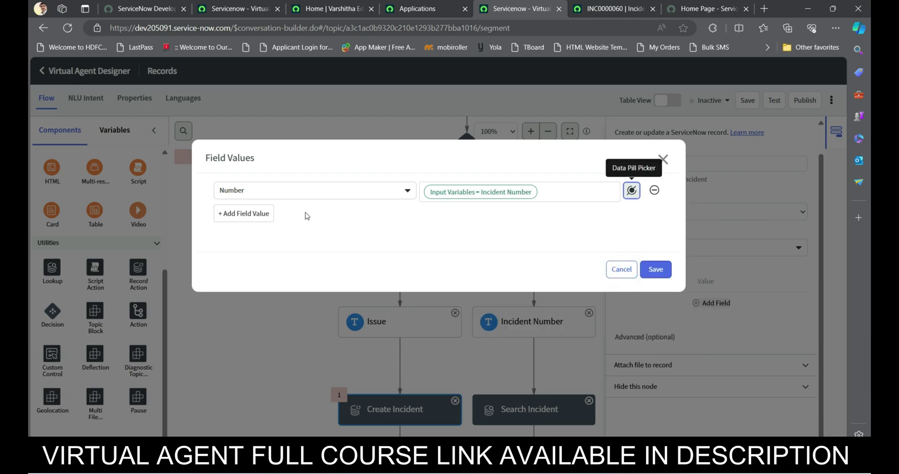
# - Add a second field value row to the Create Incident node and choose the State field for it
pyautogui.click(266, 216)
pyautogui.click(279, 215)
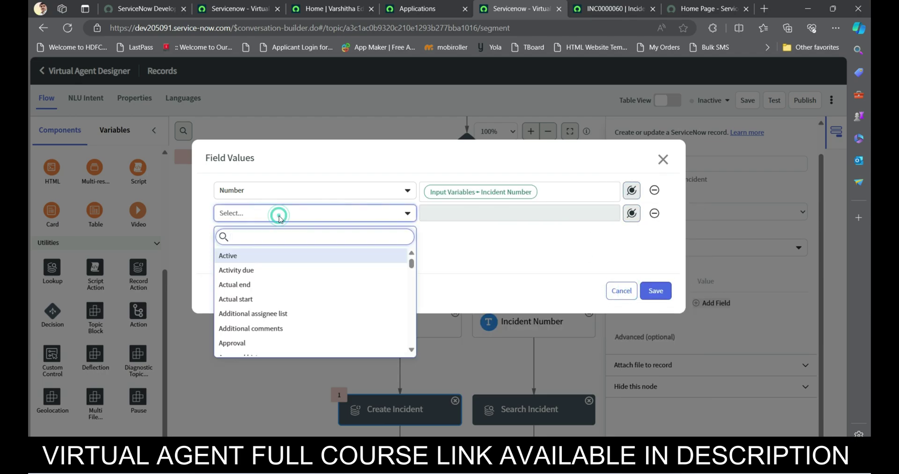
pyautogui.write('shoet')
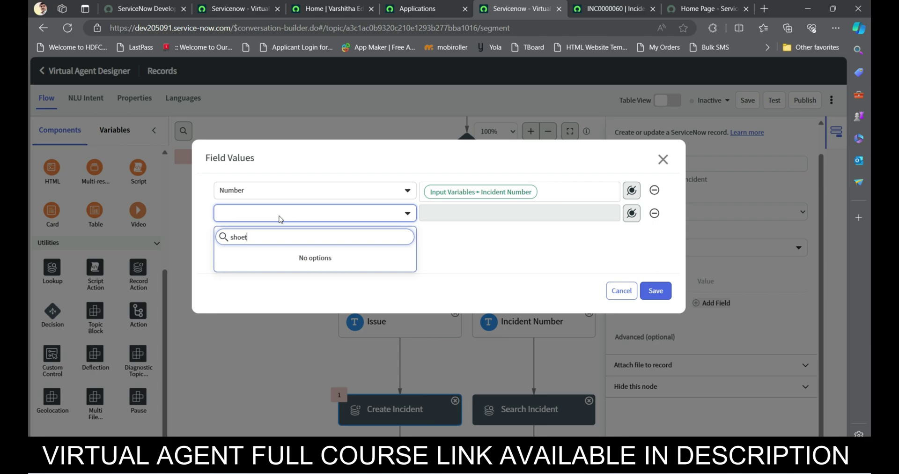
pyautogui.press('BackSpace')
pyautogui.press('BackSpace')
pyautogui.press('BackSpace')
pyautogui.press('BackSpace')
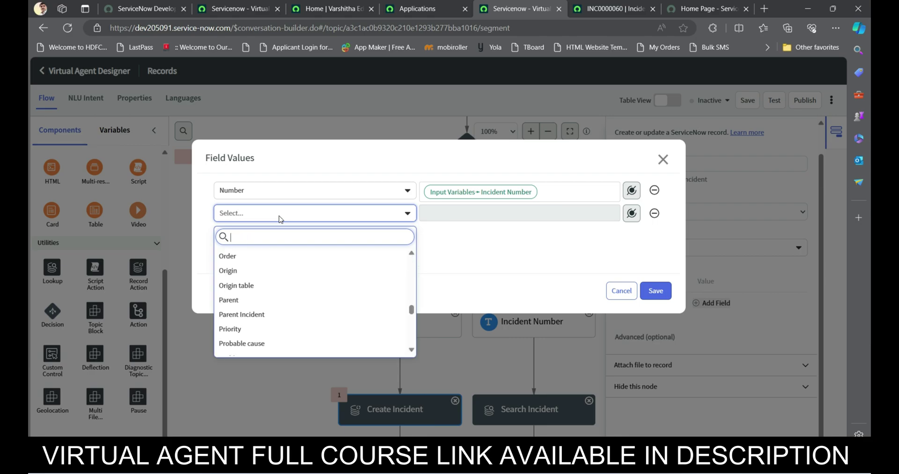
pyautogui.write('stat')
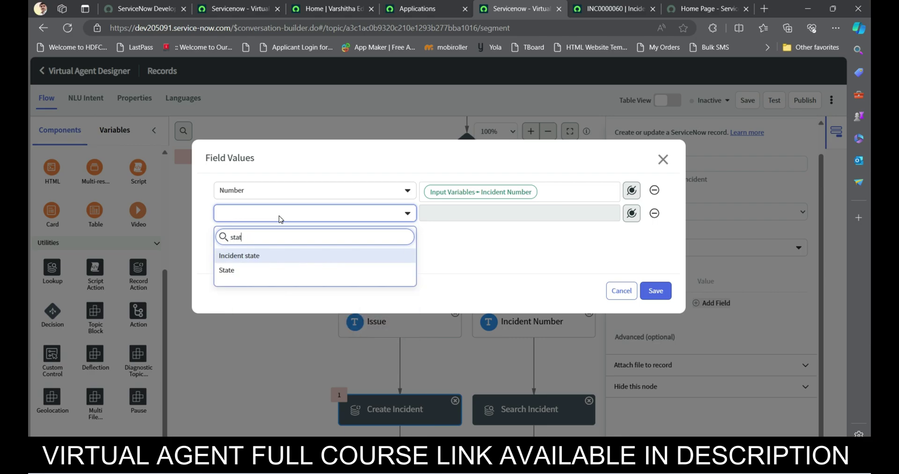
pyautogui.click(234, 272)
# - Set the value of the State field to New
pyautogui.click(445, 215)
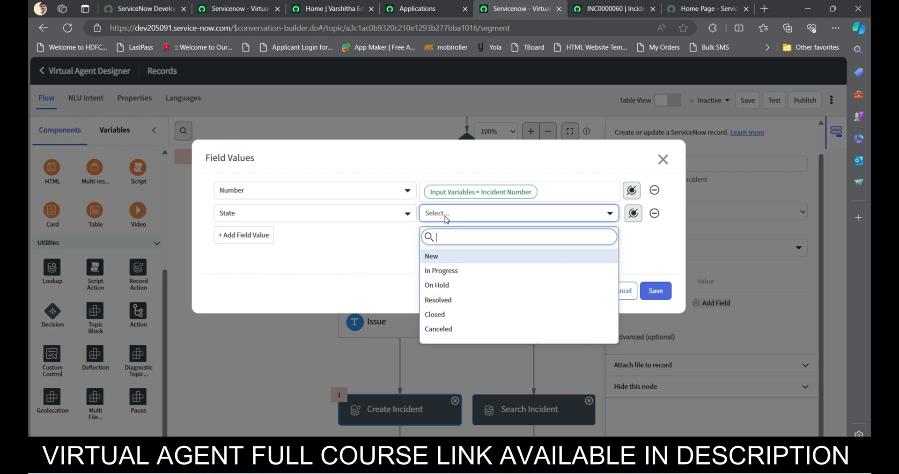
pyautogui.write('st')
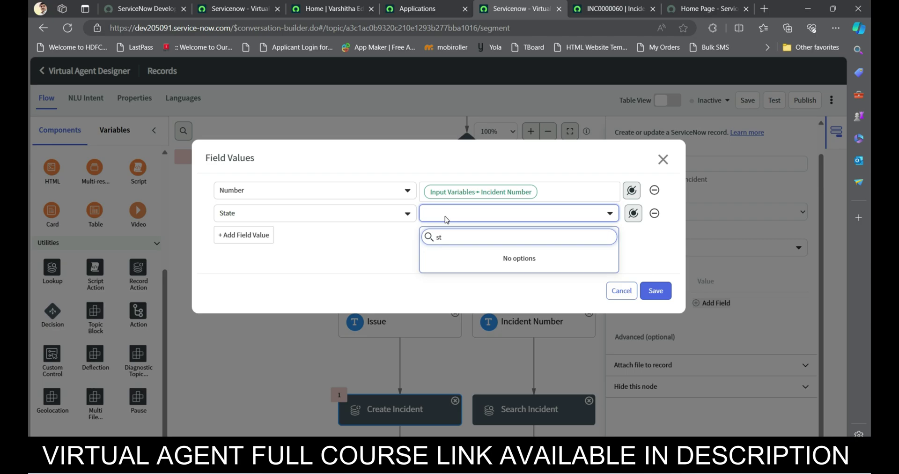
pyautogui.press('BackSpace')
pyautogui.press('BackSpace')
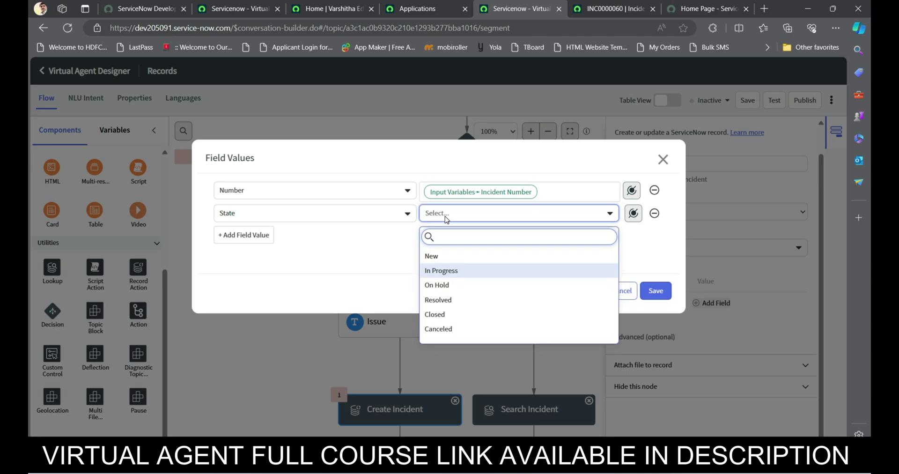
pyautogui.click(452, 256)
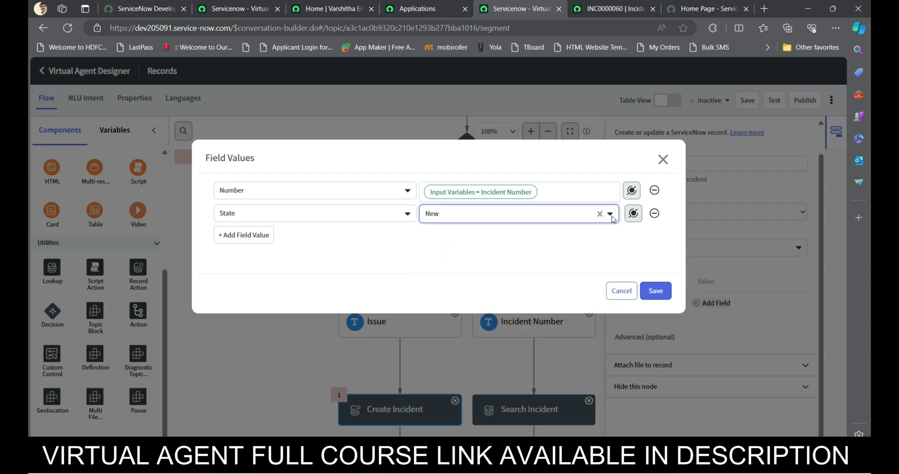
# - Add another empty field value row and remove the Number row from the Create Incident node's field values
pyautogui.click(255, 235)
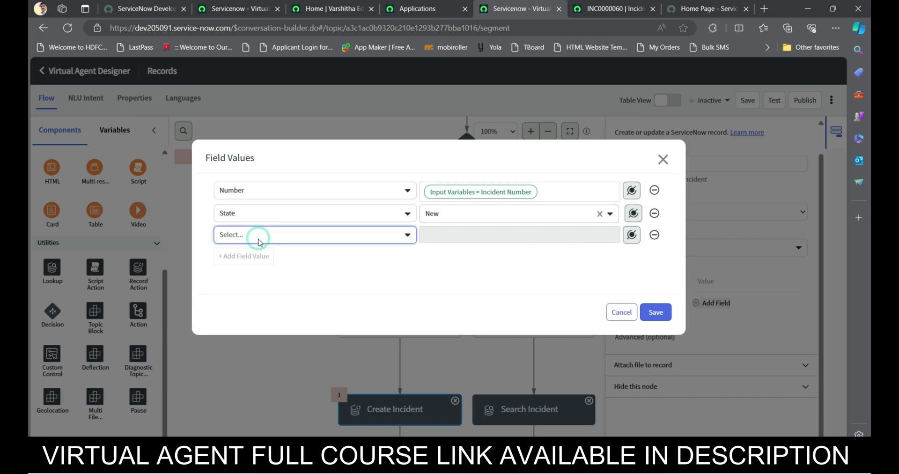
pyautogui.click(288, 239)
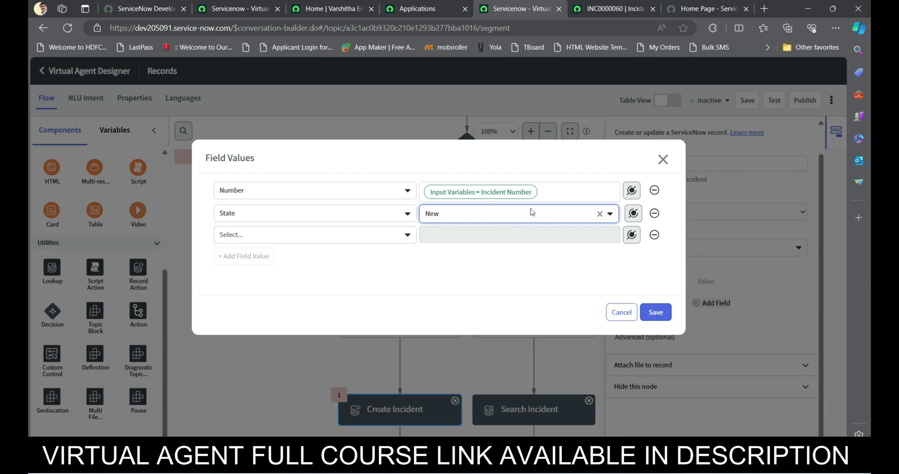
pyautogui.click(578, 194)
pyautogui.press('BackSpace')
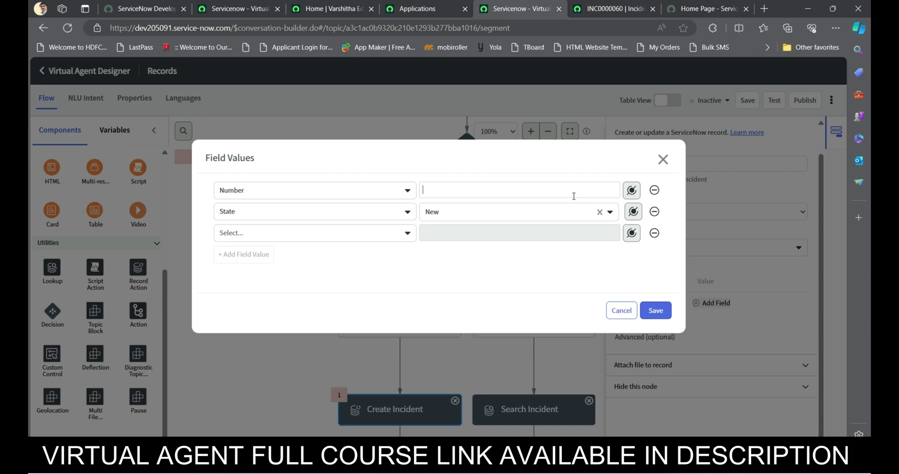
pyautogui.click(631, 190)
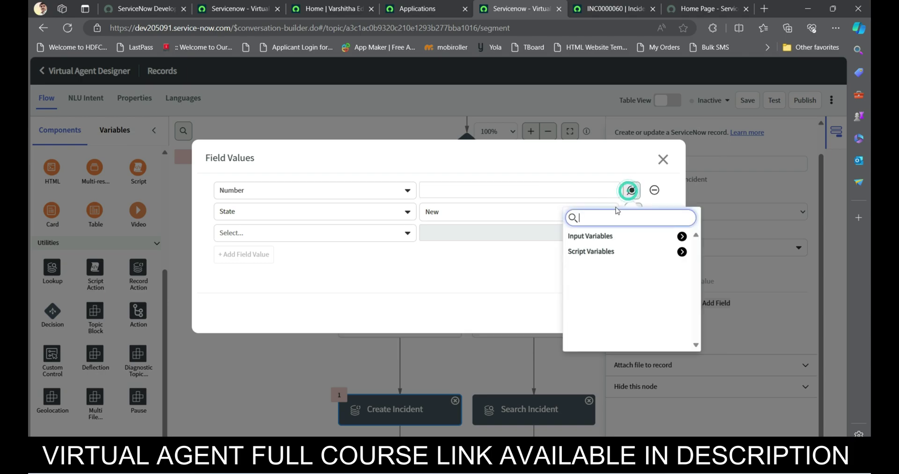
pyautogui.click(656, 193)
pyautogui.click(656, 191)
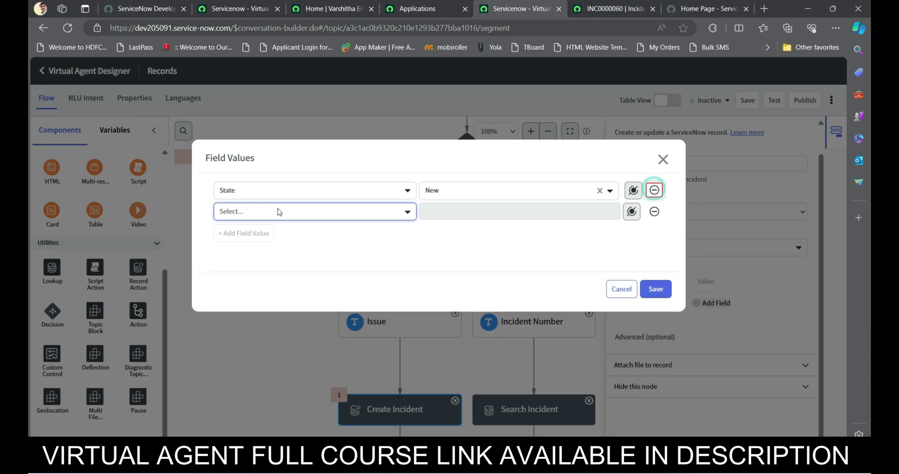
# - Choose Short description for the empty field row and map it to the Issue input variable
pyautogui.click(244, 238)
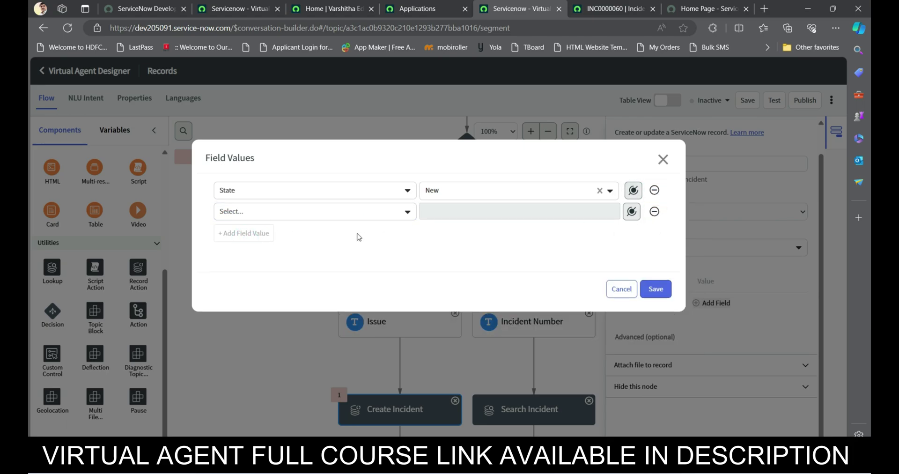
pyautogui.click(249, 212)
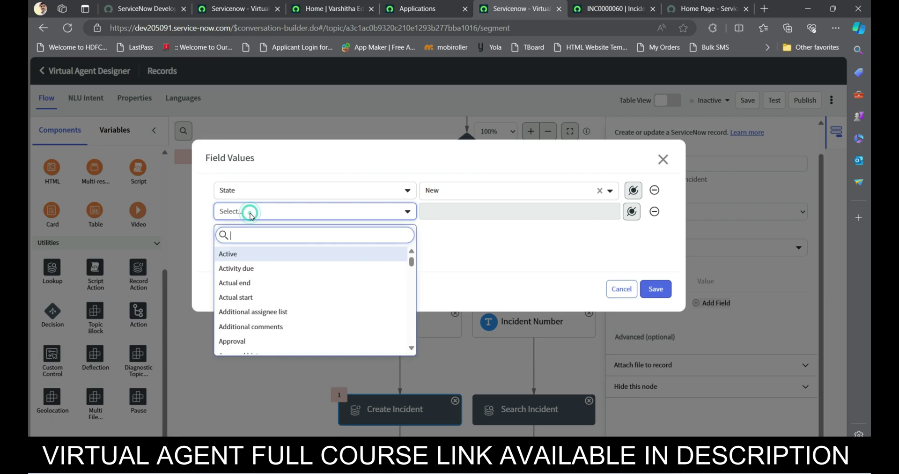
pyautogui.write('s')
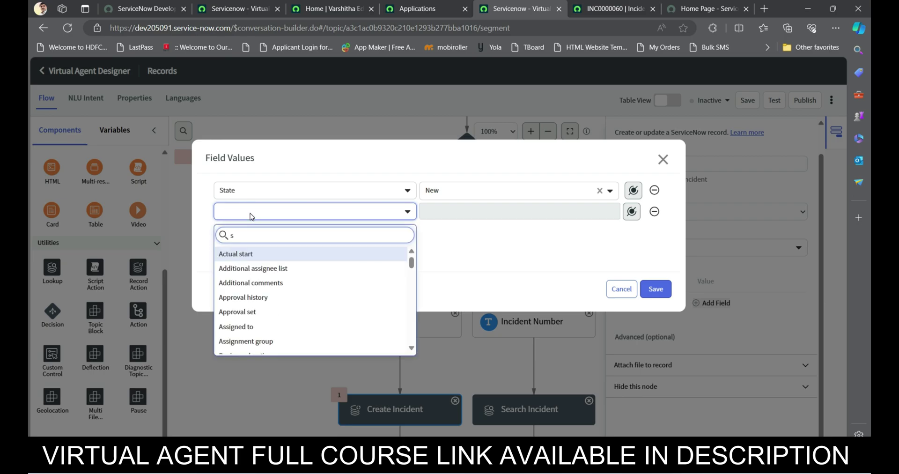
pyautogui.write('hor')
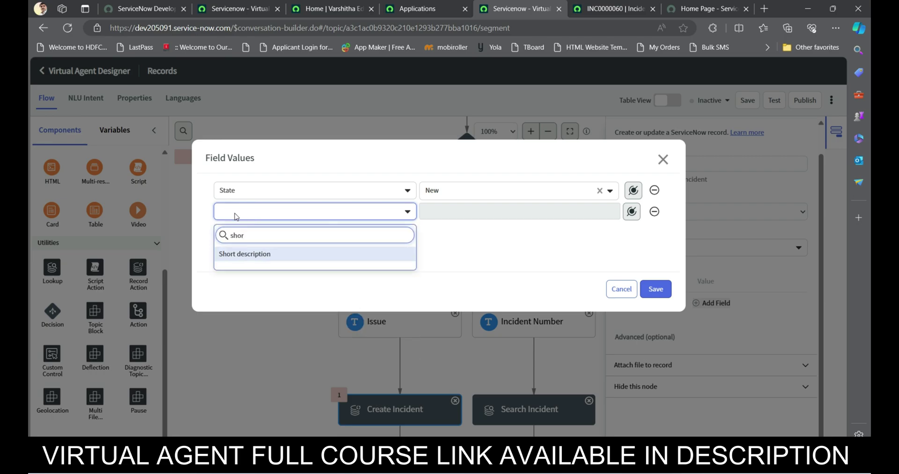
pyautogui.click(247, 253)
pyautogui.click(439, 211)
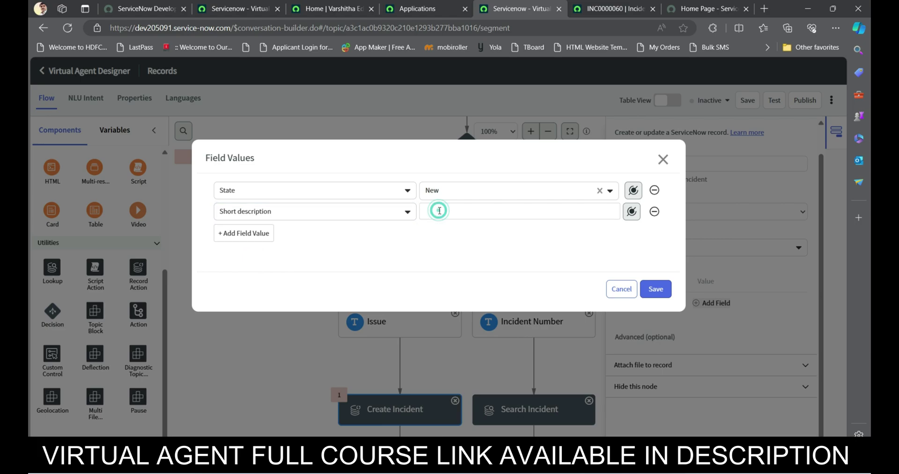
pyautogui.click(632, 213)
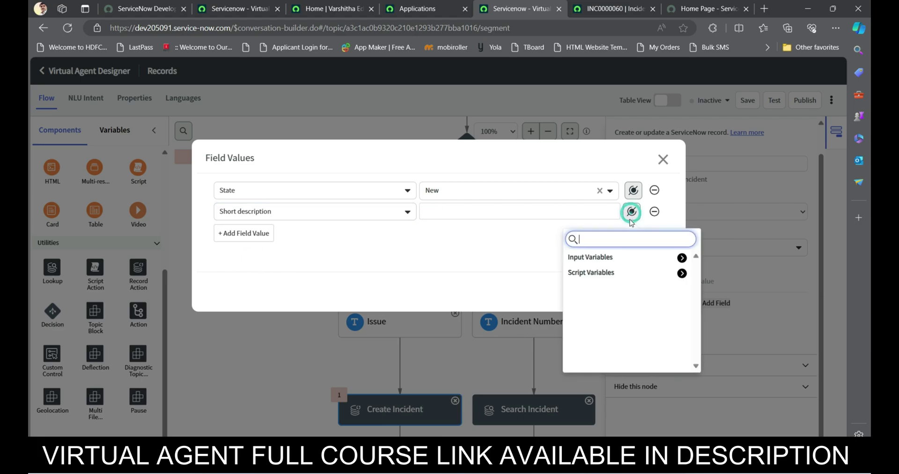
pyautogui.click(682, 257)
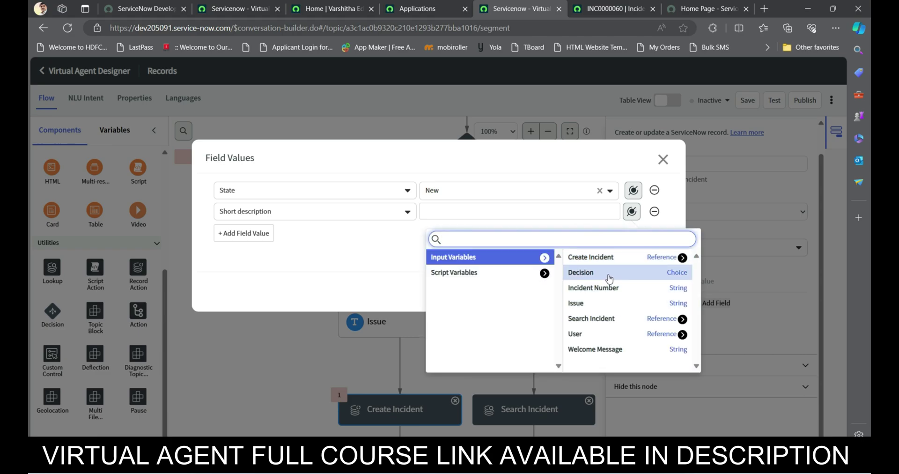
pyautogui.click(595, 304)
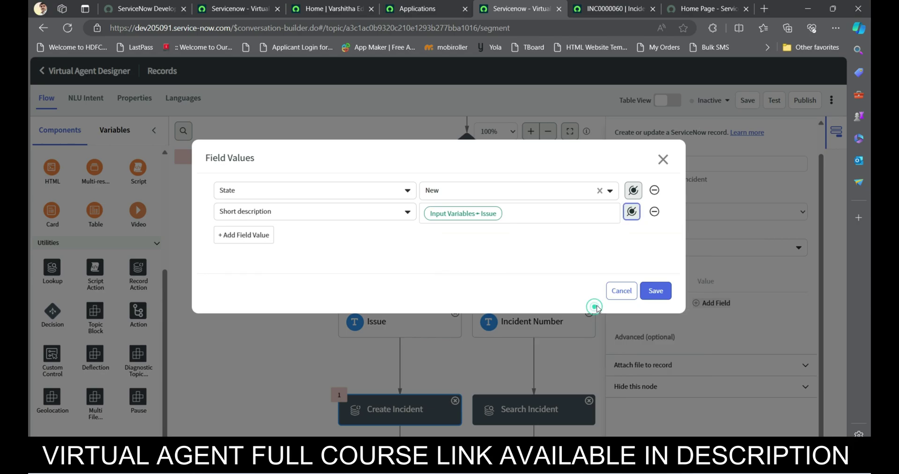
# - Save the State and Short description field values of the Create Incident node and check its option for attaching a file
pyautogui.click(656, 292)
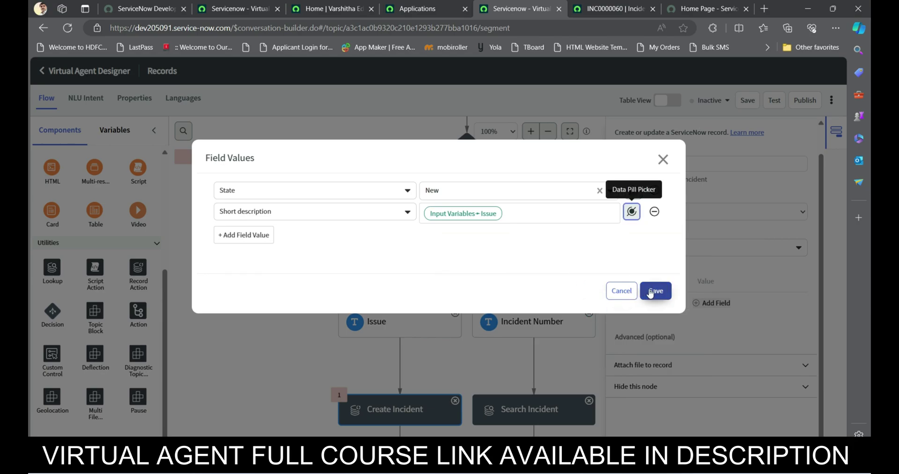
pyautogui.click(655, 291)
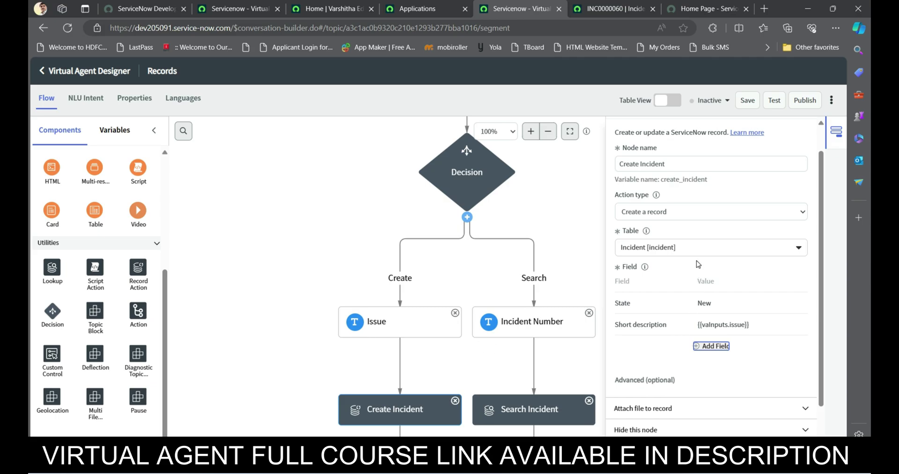
pyautogui.scroll(-1, 698, 263)
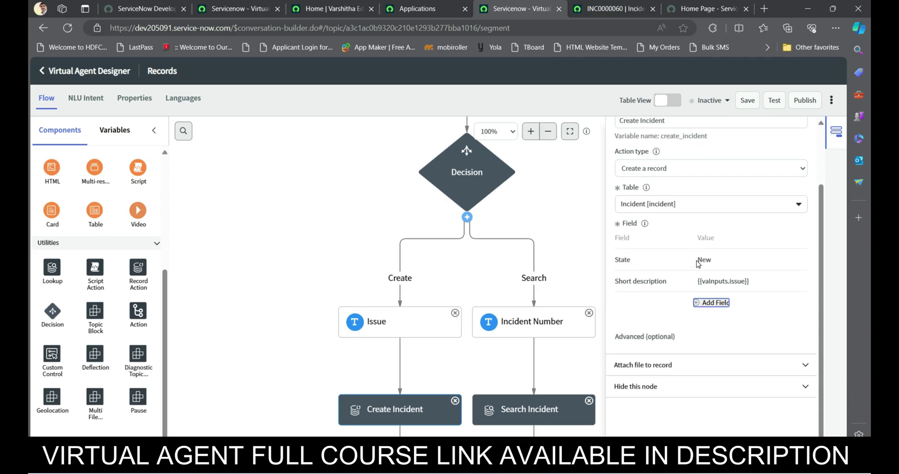
pyautogui.click(679, 366)
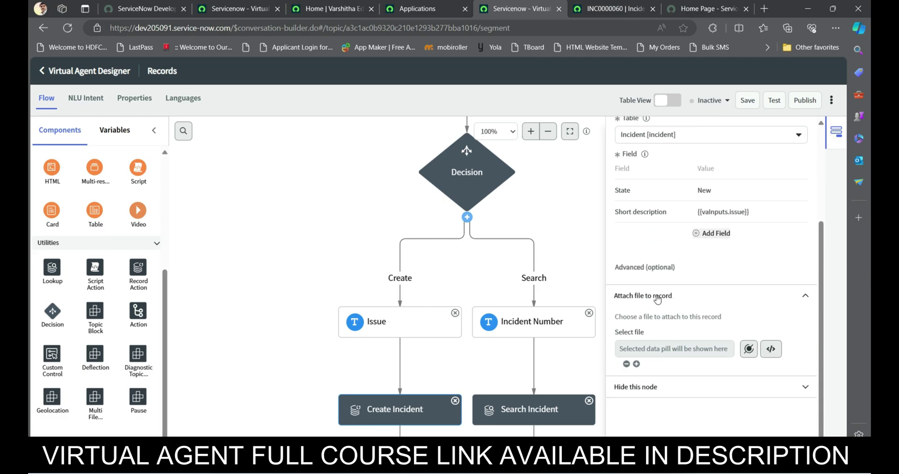
pyautogui.click(656, 297)
pyautogui.scroll(2, 692, 298)
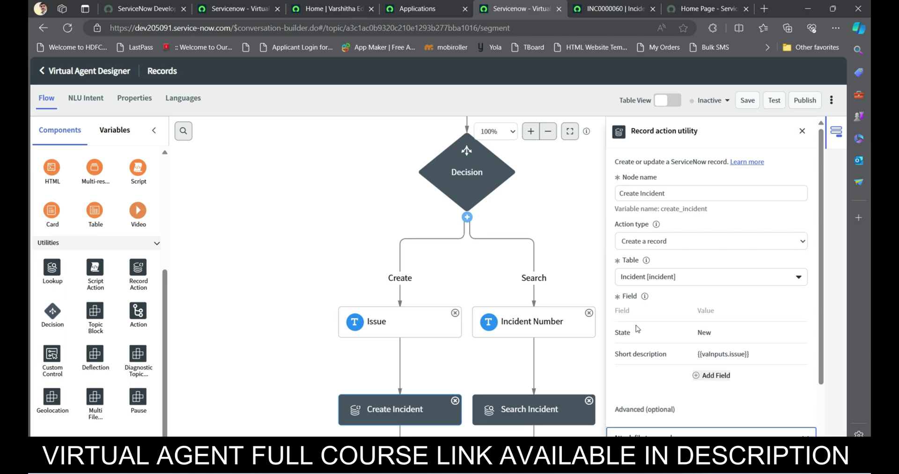
pyautogui.scroll(-2, 668, 332)
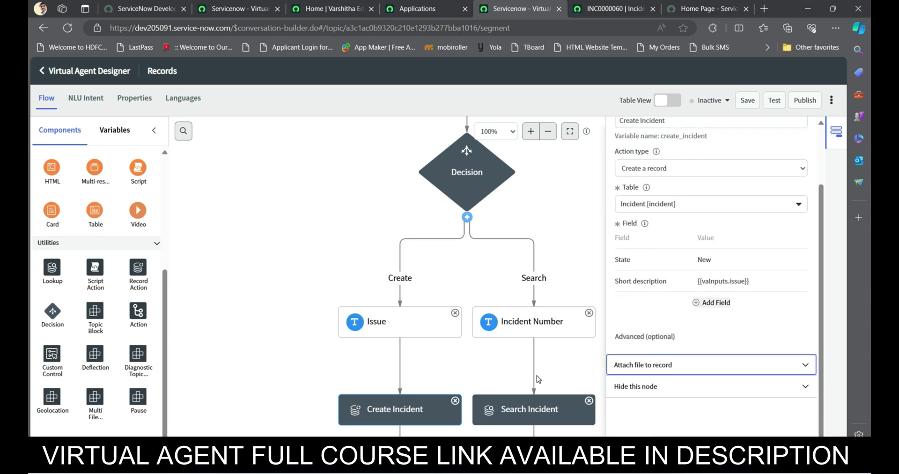
# - Add a Table response after Create Incident, populate it from the Incident [incident] table and open its row filter condition
pyautogui.scroll(-3, 448, 373)
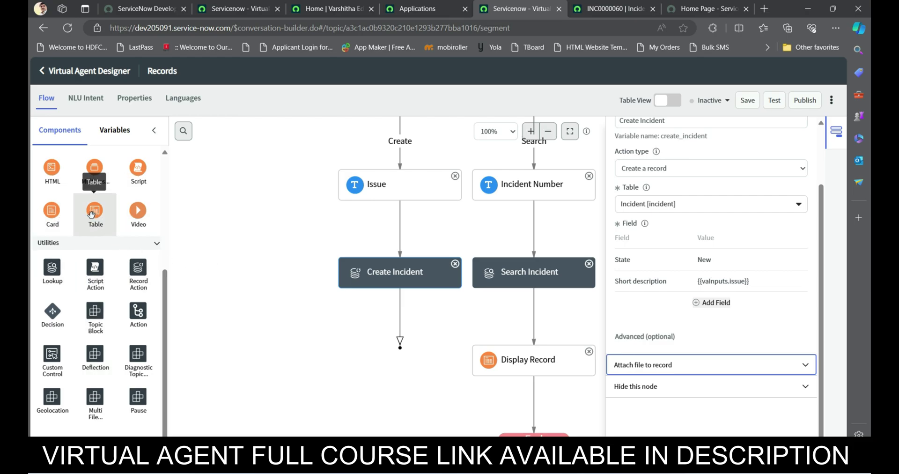
pyautogui.moveTo(92, 214); pyautogui.dragTo(381, 332)
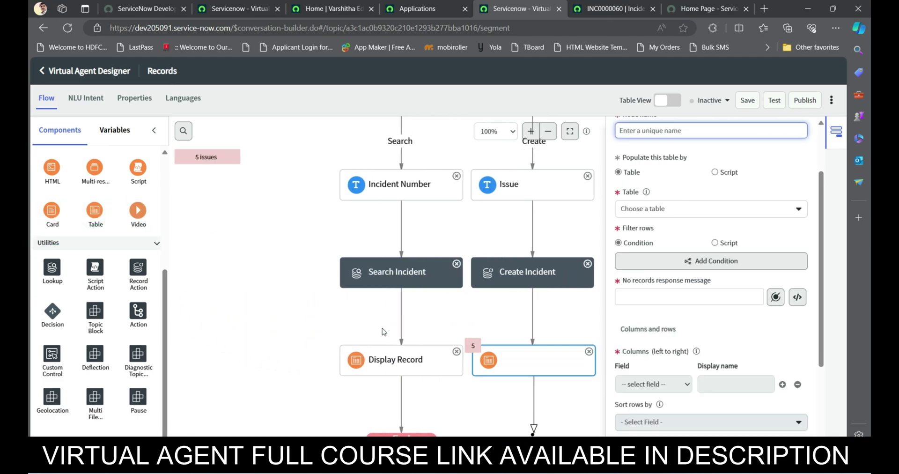
pyautogui.click(648, 214)
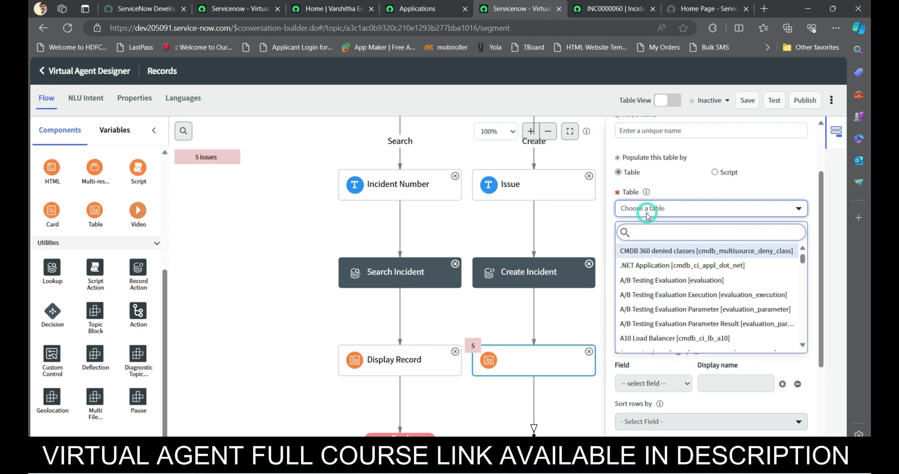
pyautogui.write('inci')
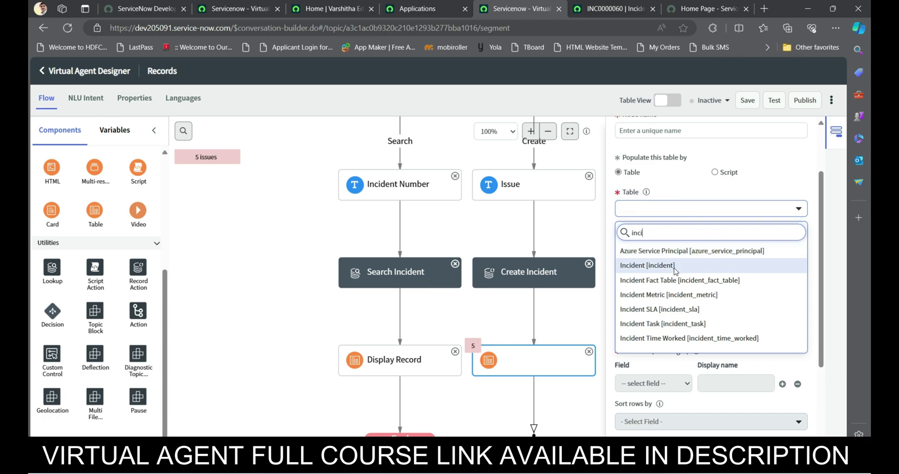
pyautogui.click(656, 265)
pyautogui.click(674, 270)
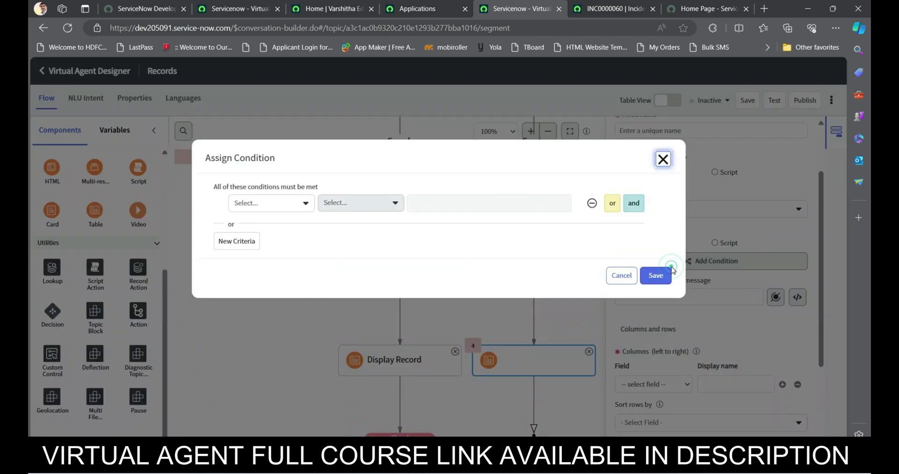
pyautogui.click(621, 276)
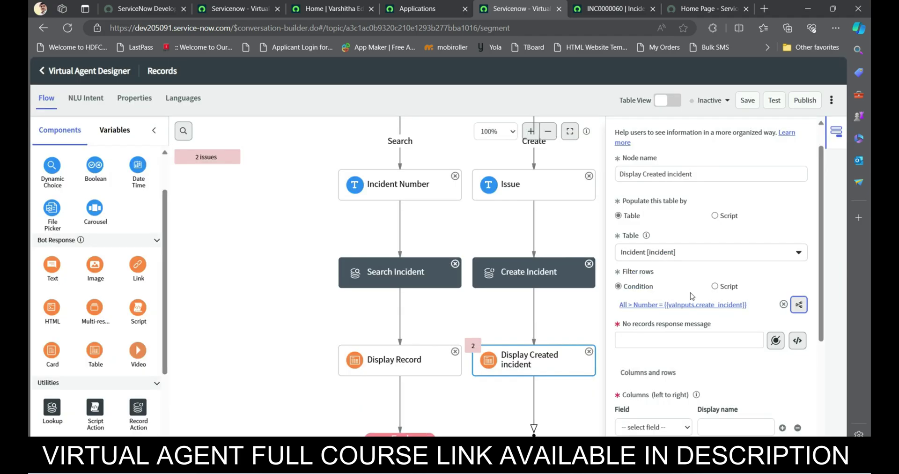
# - Set the no records response message of the Display Created incident node to "No Record Created"
pyautogui.click(681, 339)
pyautogui.write('No')
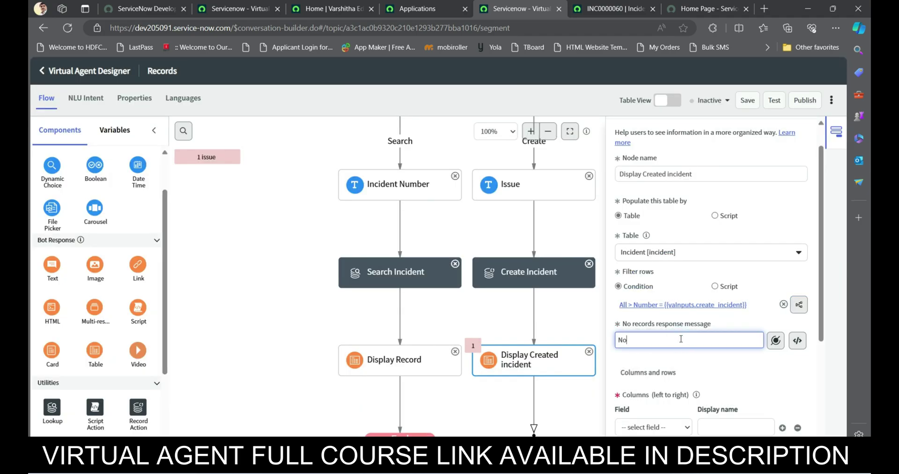
pyautogui.write(' Record Created')
# - Add Number, State and Short description as the columns of the Display Created incident table
pyautogui.scroll(-1, 686, 365)
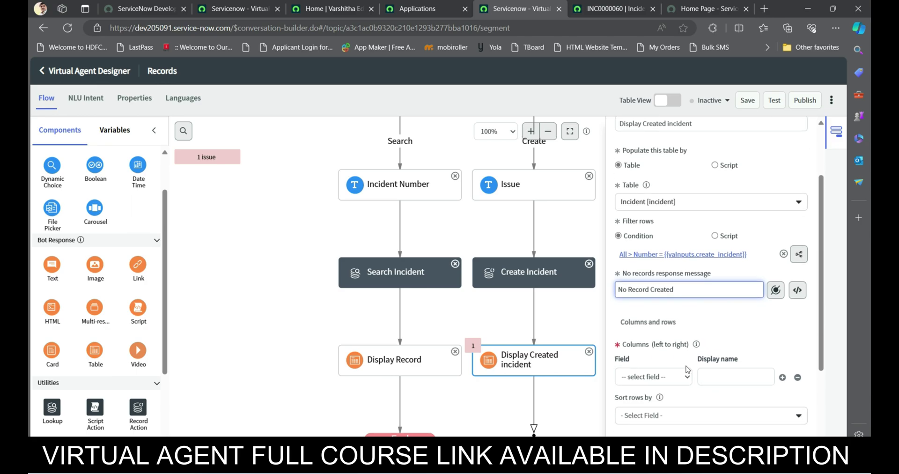
pyautogui.click(668, 377)
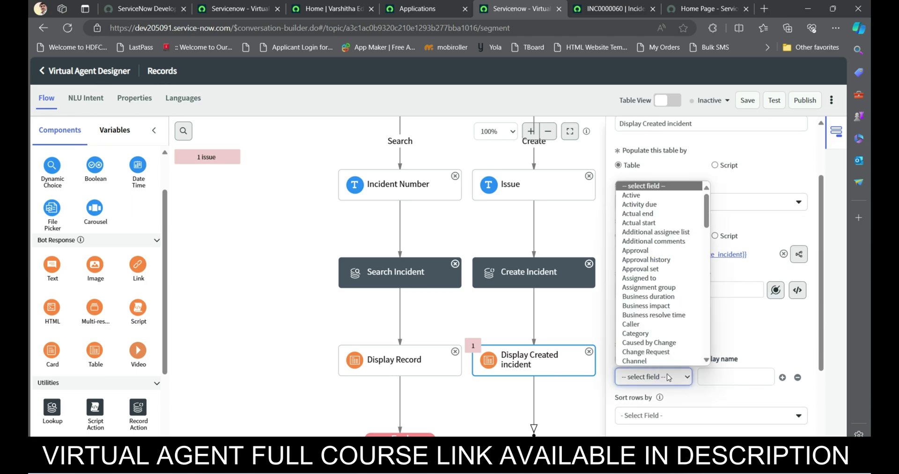
pyautogui.write('num')
pyautogui.press('Return')
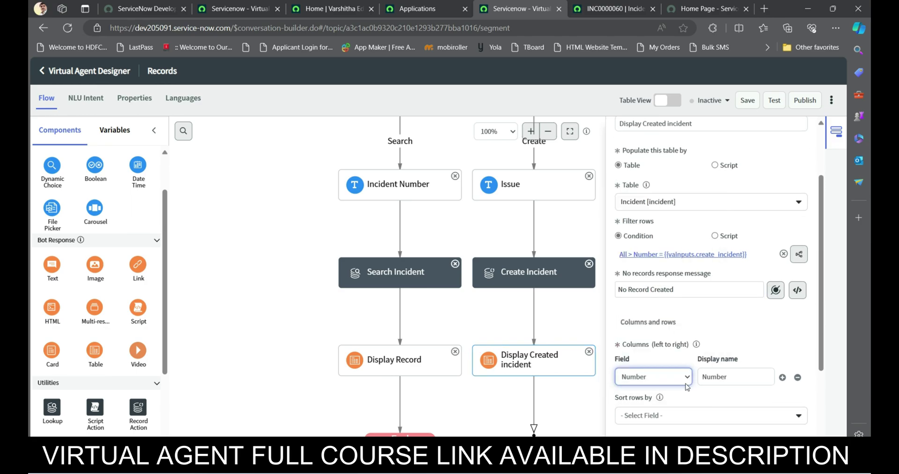
pyautogui.click(783, 377)
pyautogui.scroll(-2, 721, 347)
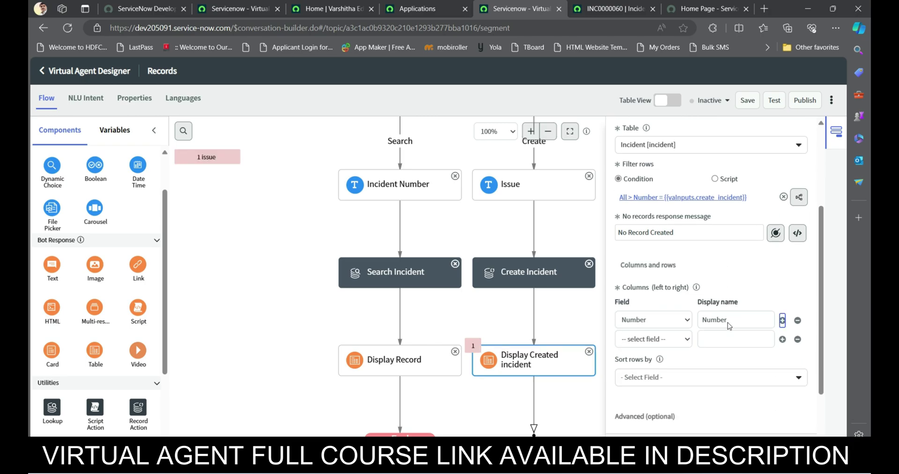
pyautogui.click(653, 295)
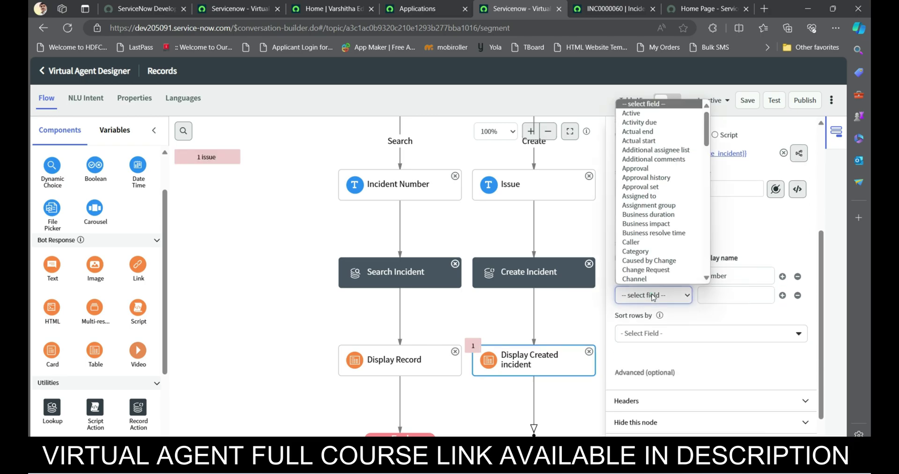
pyautogui.write('state')
pyautogui.press('Return')
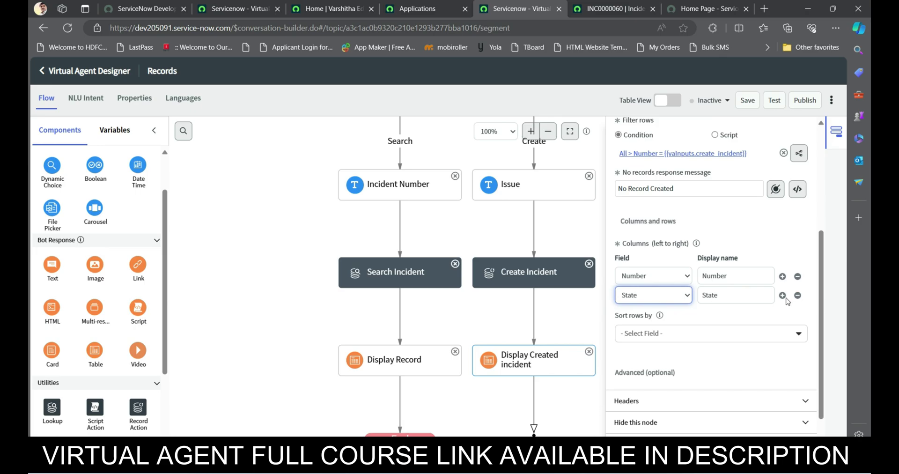
pyautogui.click(782, 295)
pyautogui.click(657, 316)
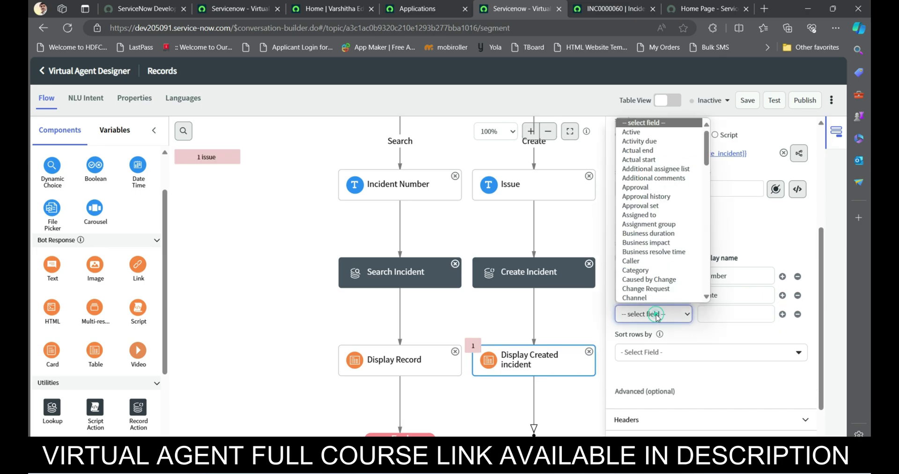
pyautogui.write('sh')
pyautogui.press('Return')
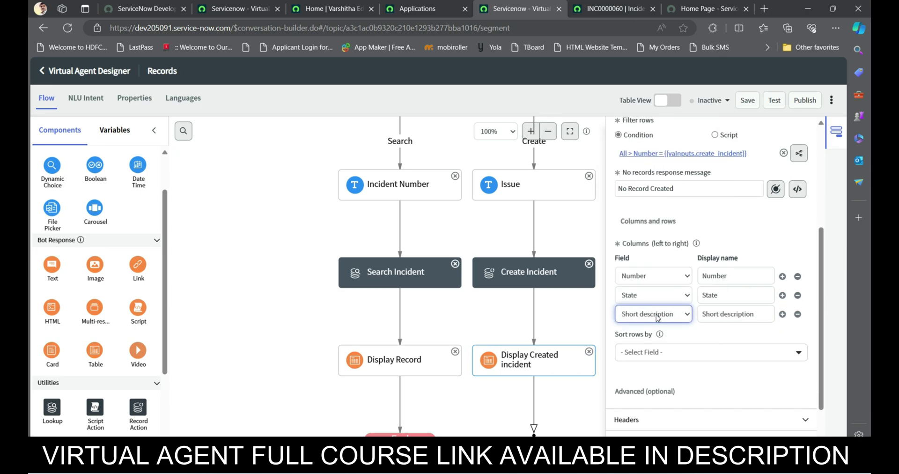
# - Sort the rows of the Display Created incident table by Number
pyautogui.click(676, 353)
pyautogui.click(670, 357)
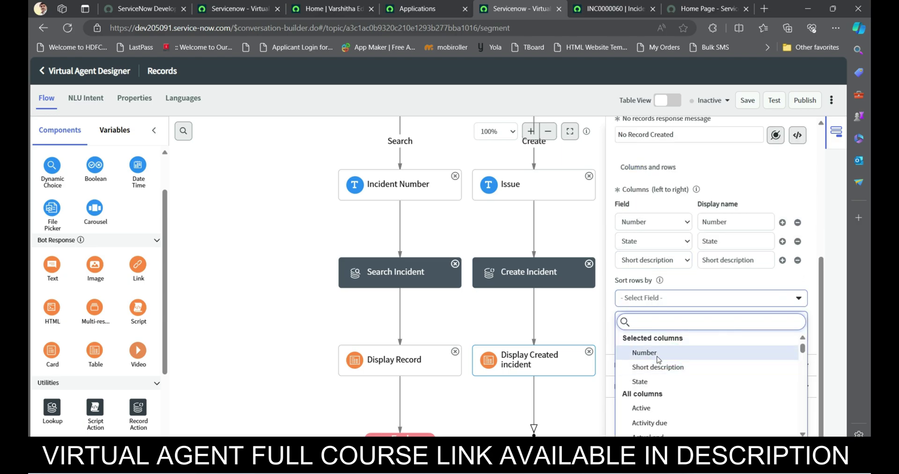
pyautogui.scroll(1, 683, 344)
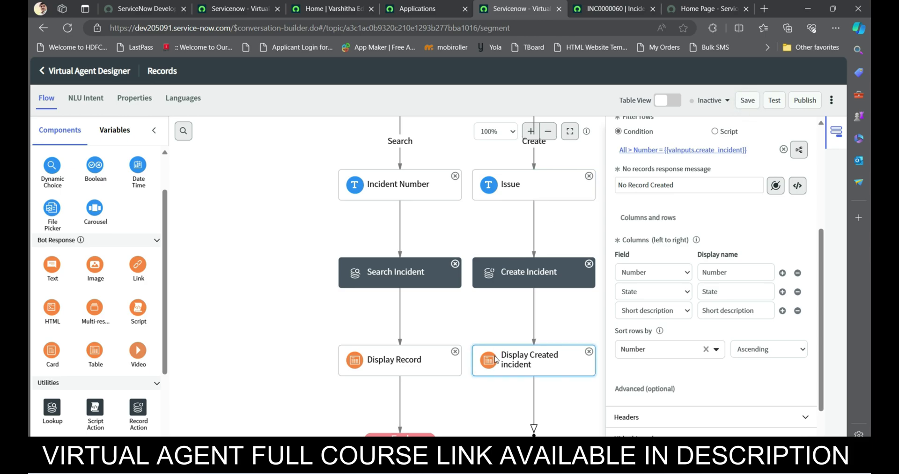
# - Add a Text user input after Display Record with the prompt "Thank you for using Virtual Agent Bye......"
pyautogui.scroll(-3, 497, 358)
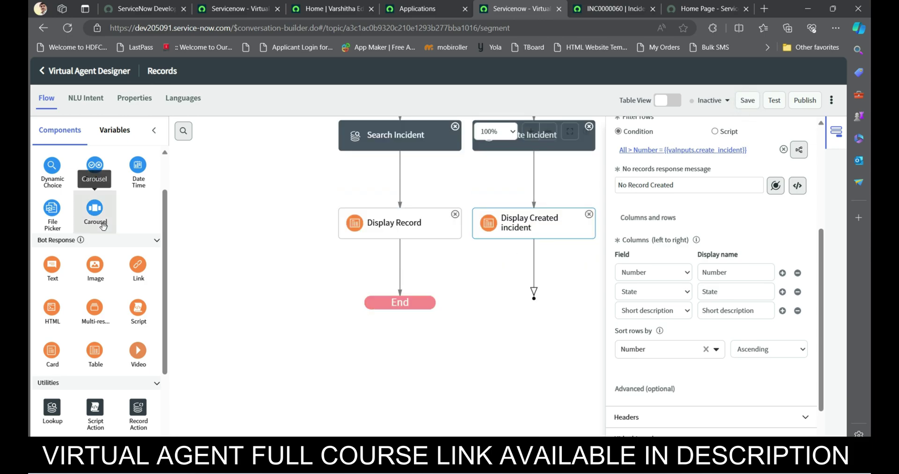
pyautogui.scroll(2, 52, 211)
pyautogui.moveTo(62, 181); pyautogui.dragTo(416, 283)
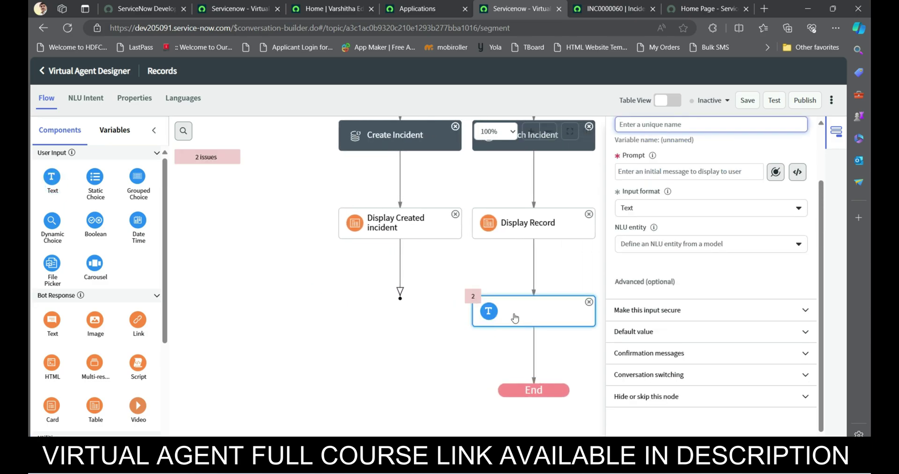
pyautogui.click(660, 170)
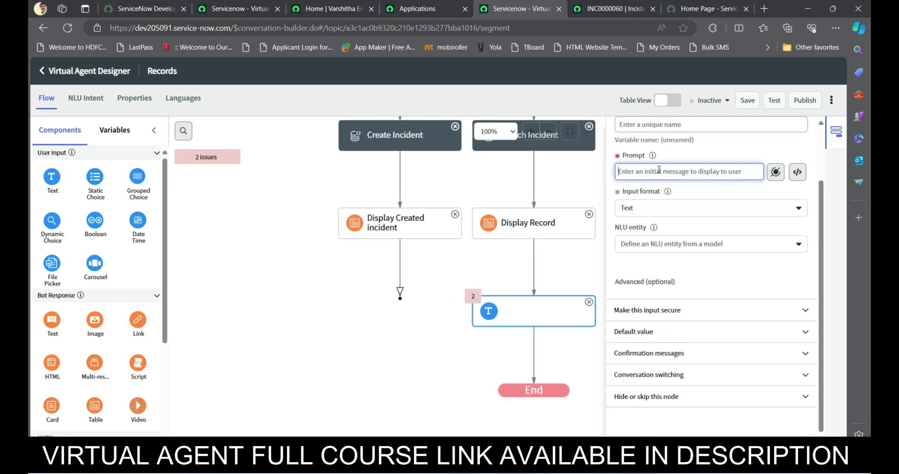
pyautogui.write('Th')
pyautogui.write('ank uo')
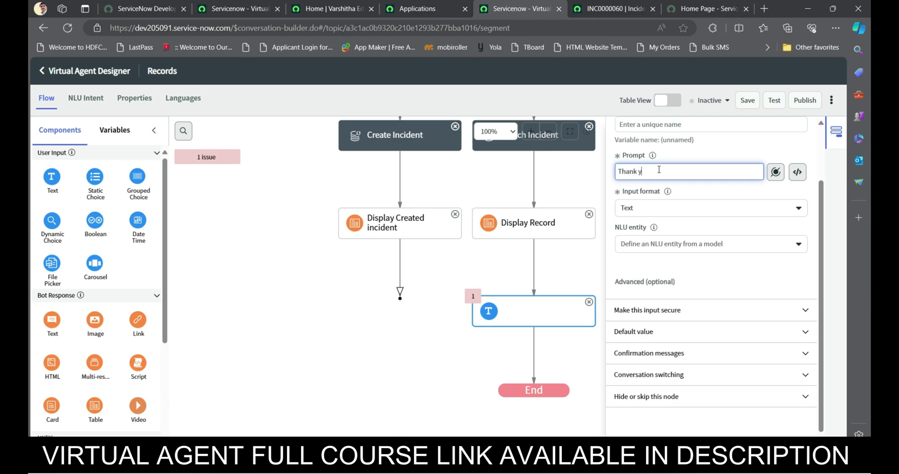
pyautogui.write('u for using')
pyautogui.write('Virtual Agent Bye......')
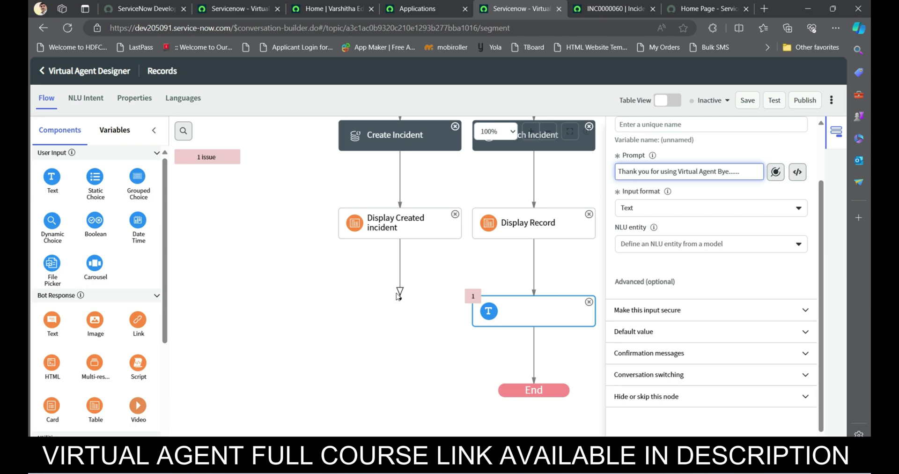
# - Try to link the Display Created incident branch to the new text input node, and name that node End Notes
pyautogui.moveTo(400, 292); pyautogui.dragTo(543, 294)
pyautogui.click(546, 304)
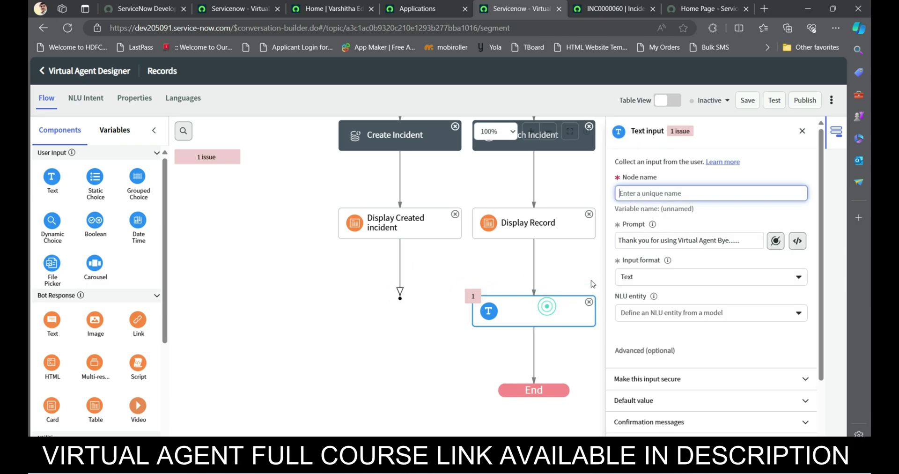
pyautogui.click(654, 193)
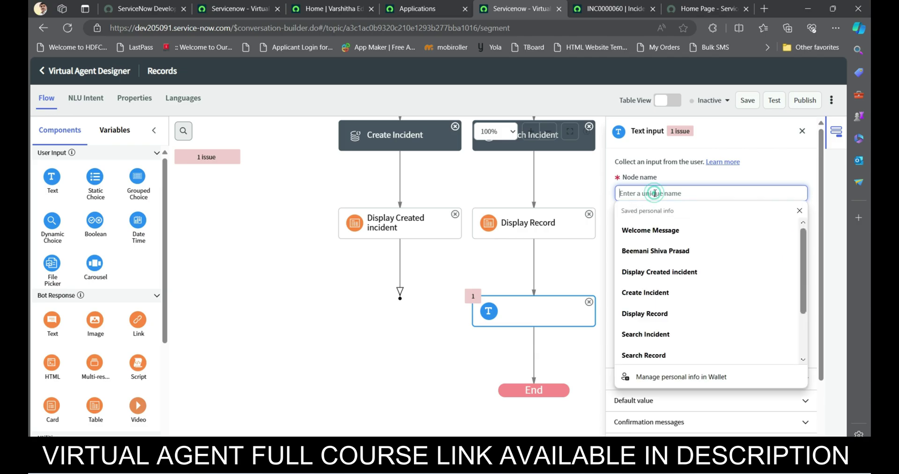
pyautogui.write('E')
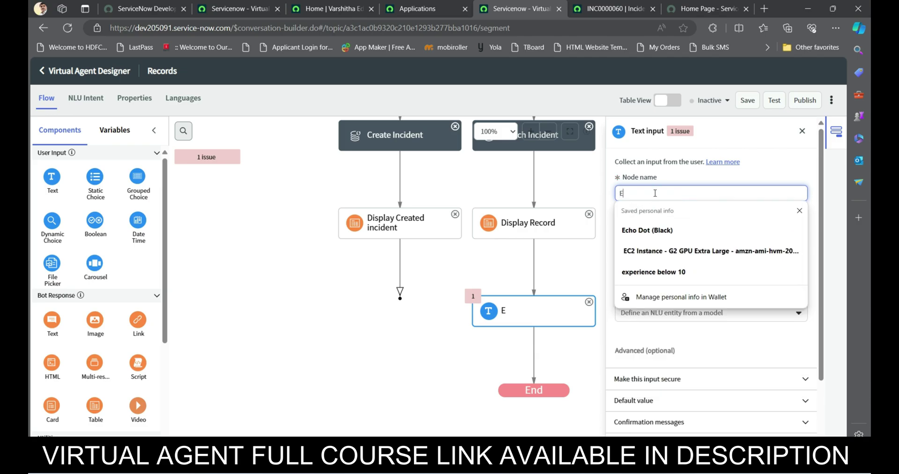
pyautogui.write('nd Notes')
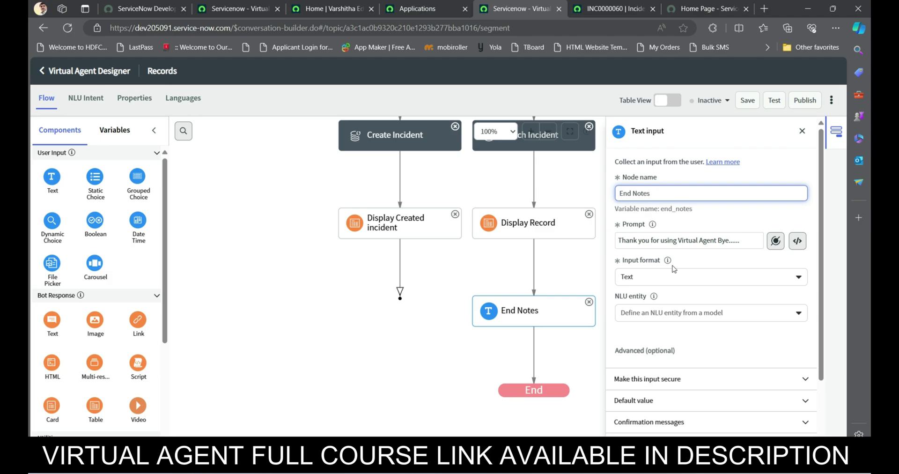
# - Connect the open end of the Display Created incident branch to the End Notes node and close the node properties
pyautogui.scroll(-2, 664, 325)
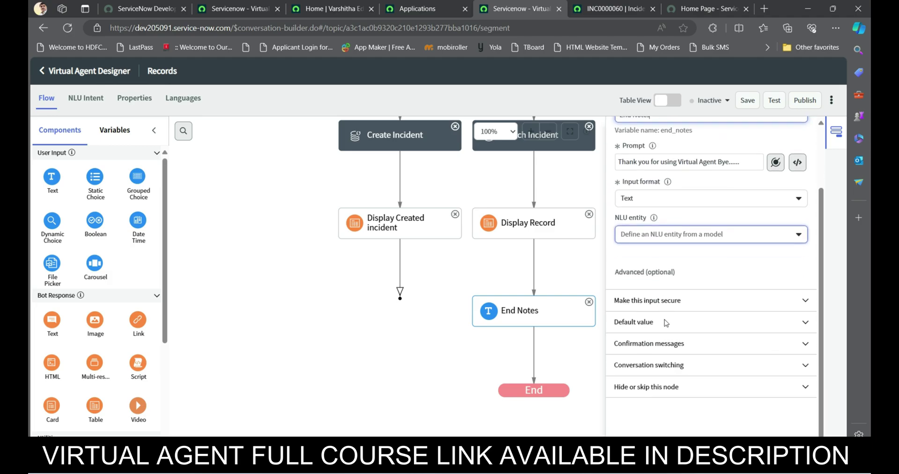
pyautogui.moveTo(400, 293); pyautogui.dragTo(540, 307)
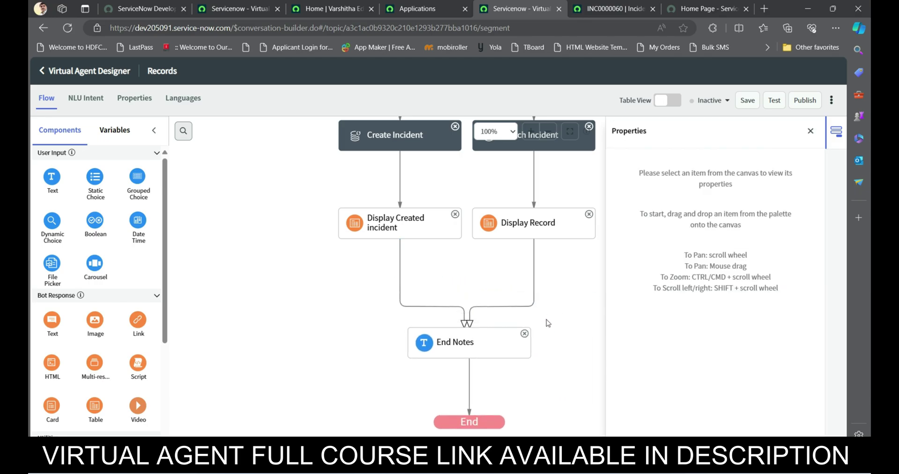
pyautogui.click(810, 131)
pyautogui.scroll(4, 731, 232)
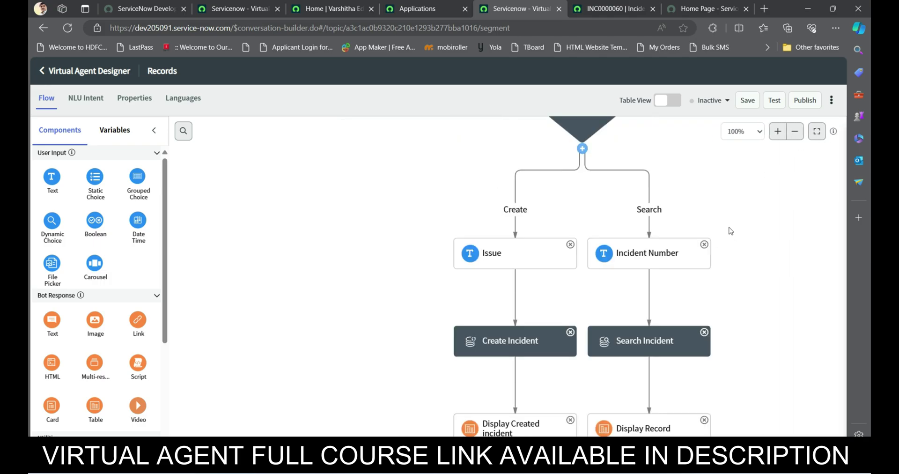
# - Review the whole Records flow from Start to End Notes, save the topic and start a test of it
pyautogui.keyDown('ctrl'); pyautogui.scroll(-4, 731, 231); pyautogui.keyUp('ctrl')
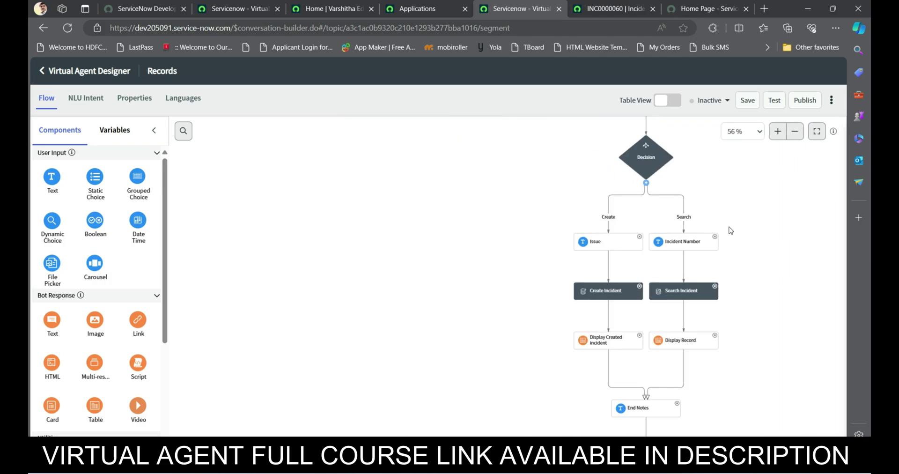
pyautogui.moveTo(723, 200); pyautogui.dragTo(518, 285)
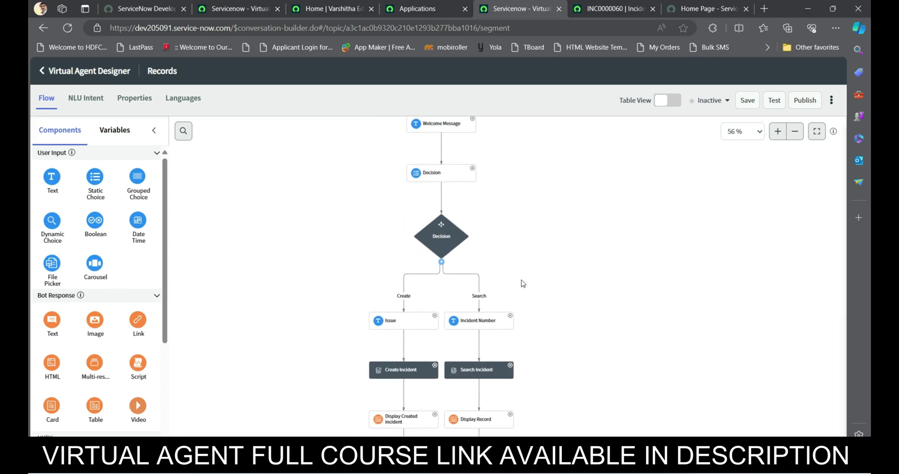
pyautogui.scroll(-1, 550, 272)
pyautogui.scroll(2, 551, 272)
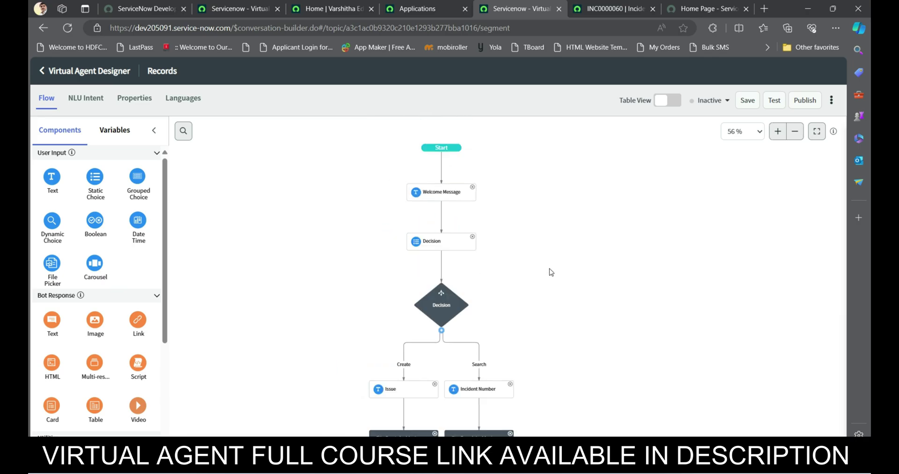
pyautogui.click(751, 101)
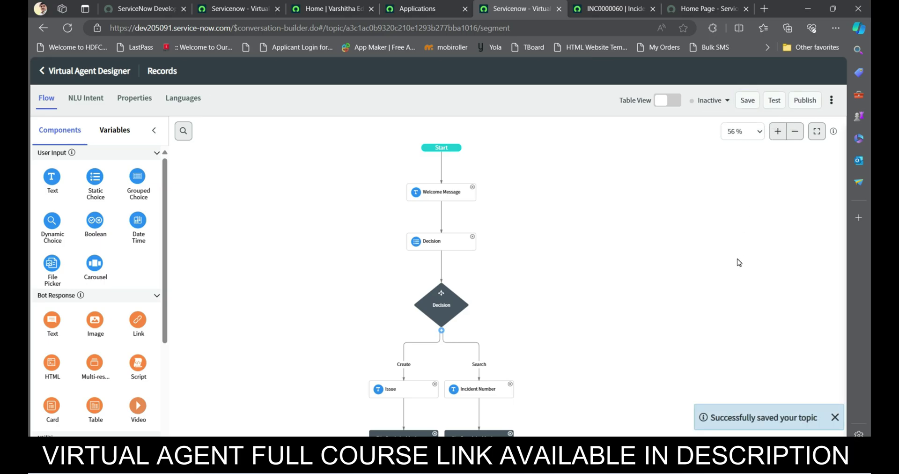
pyautogui.click(774, 100)
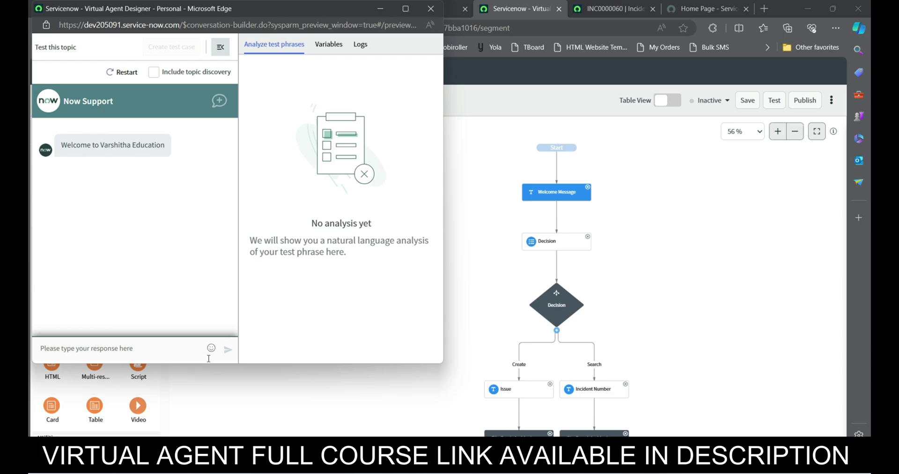
# - Answer the welcome message in the test chat with "hi" and choose the Search option
pyautogui.write('hi')
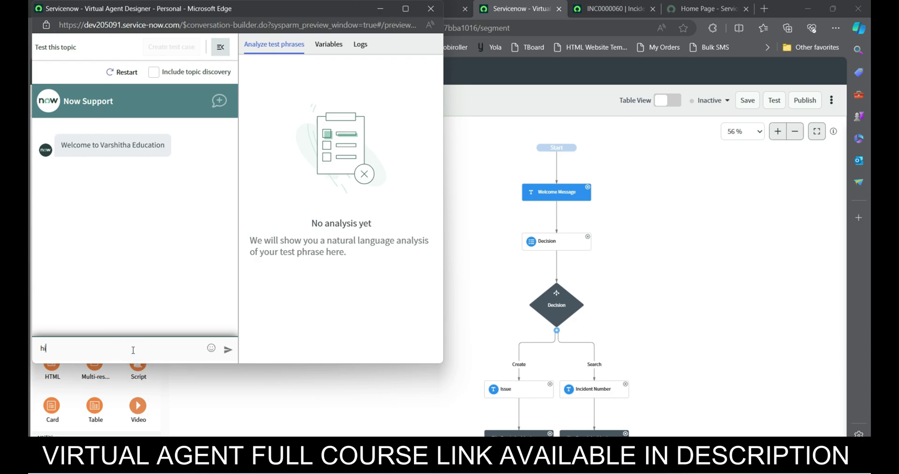
pyautogui.press('Return')
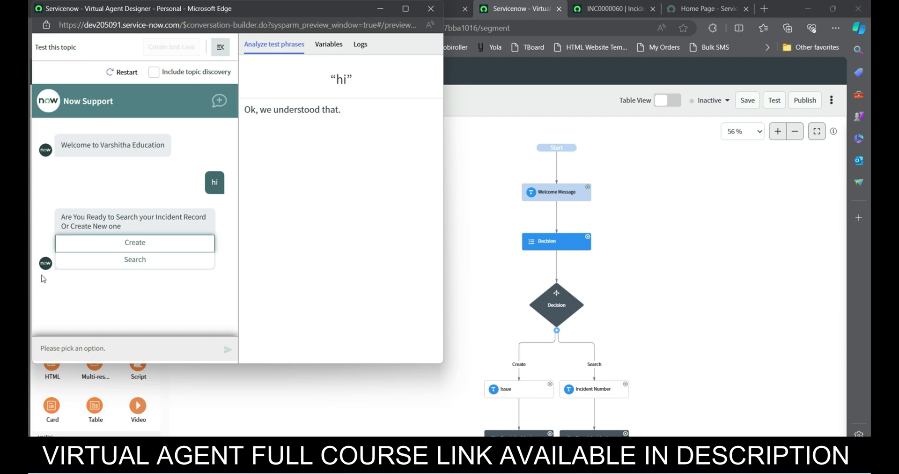
pyautogui.click(136, 259)
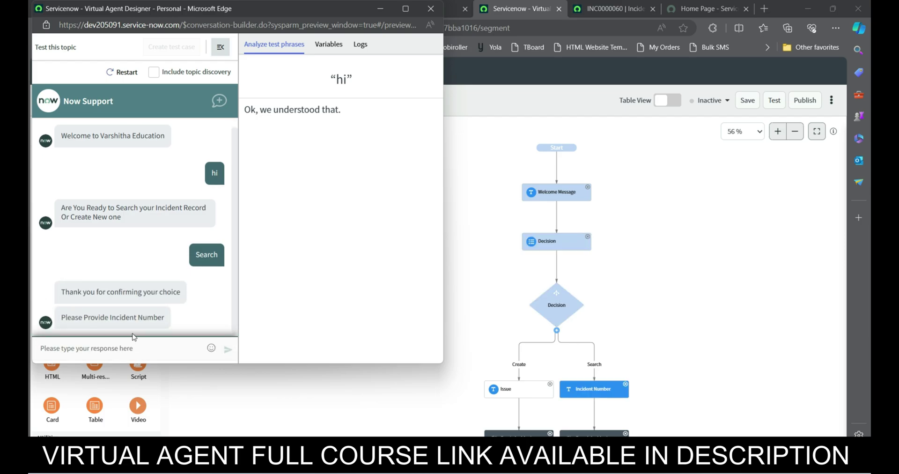
# - Copy the number INC0000060 from the open incident record and send it as the incident number in the test chat
pyautogui.click(615, 11)
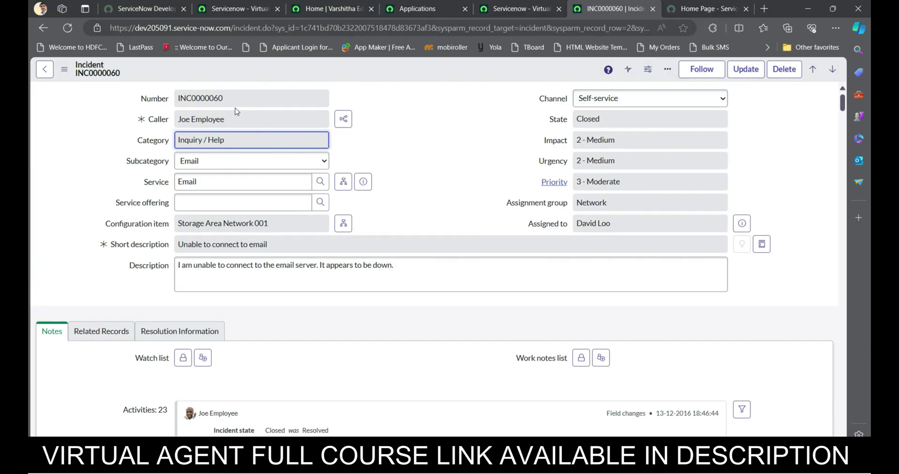
pyautogui.moveTo(236, 98); pyautogui.dragTo(157, 101)
pyautogui.hotkey('ctrl', 'c')
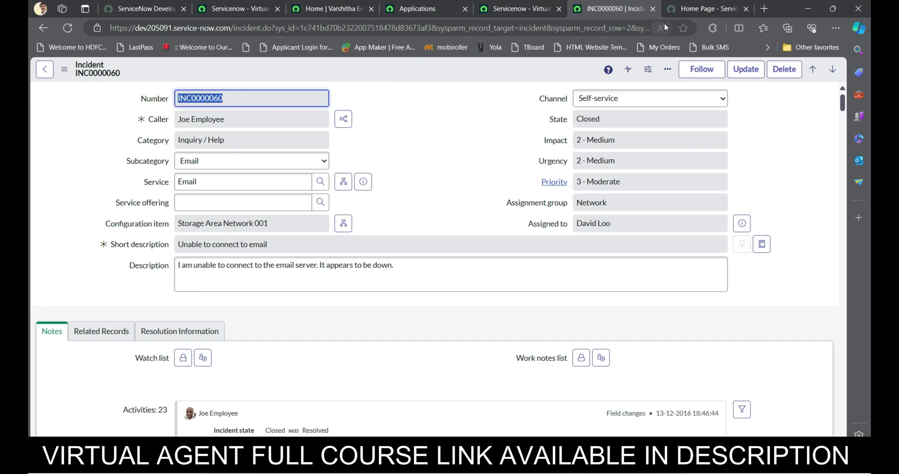
pyautogui.hotkey('alt', 'Tab')
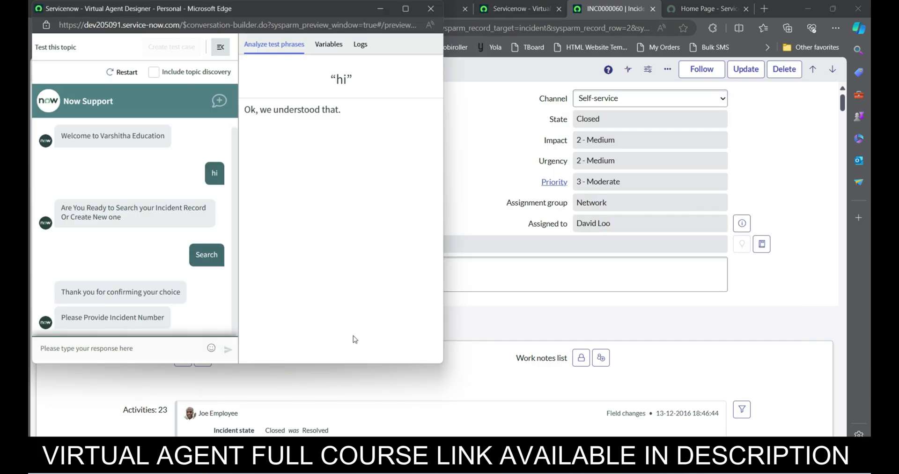
pyautogui.click(170, 347)
pyautogui.hotkey('ctrl', 'v')
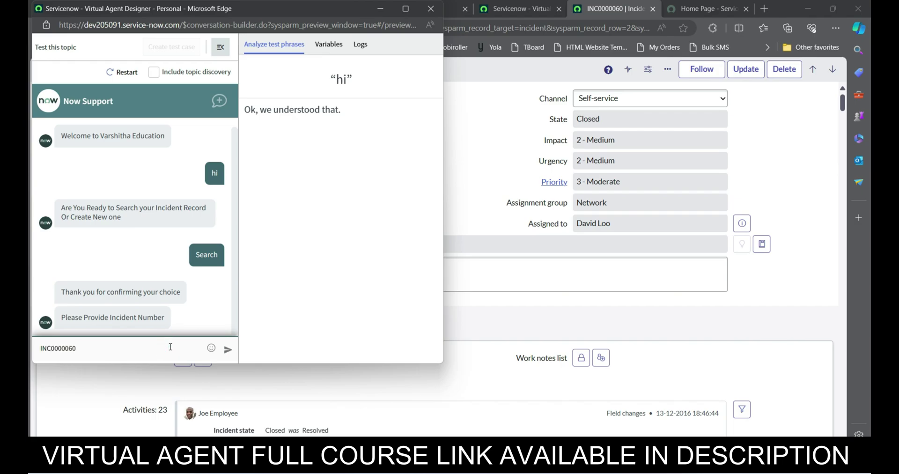
pyautogui.press('Return')
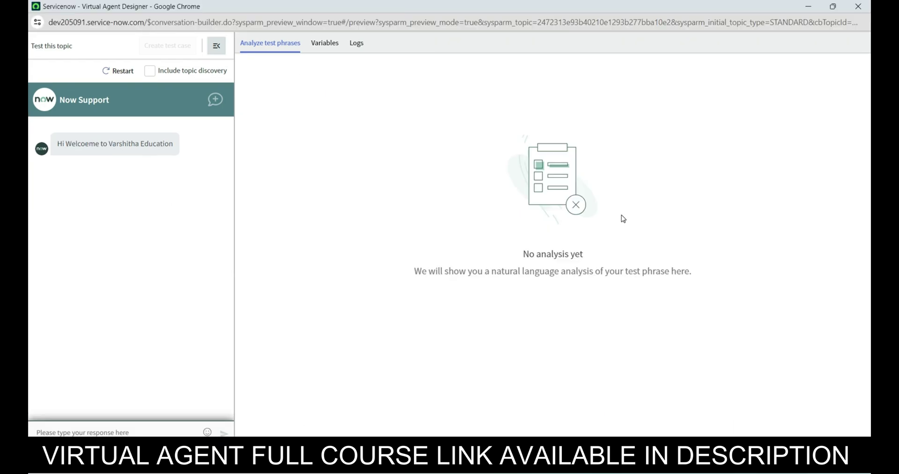
# - In the Chrome test chat, answer the welcome message with "Hi" and choose the Create option
pyautogui.write('Hi')
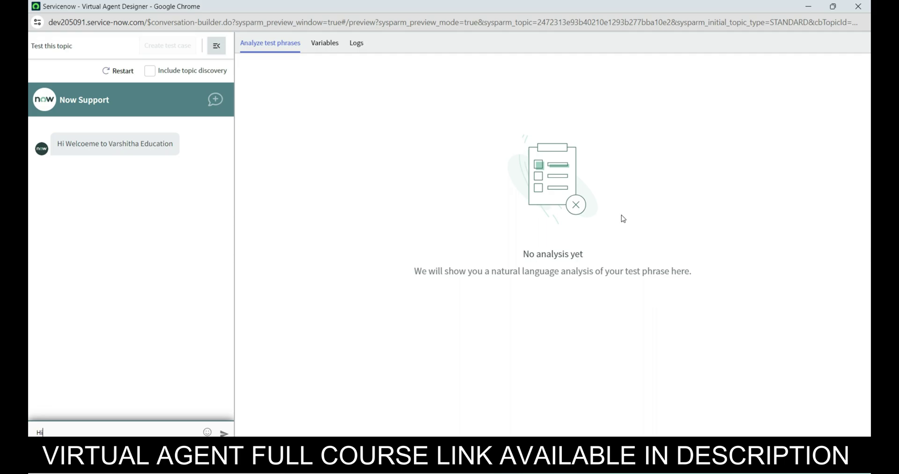
pyautogui.press('Return')
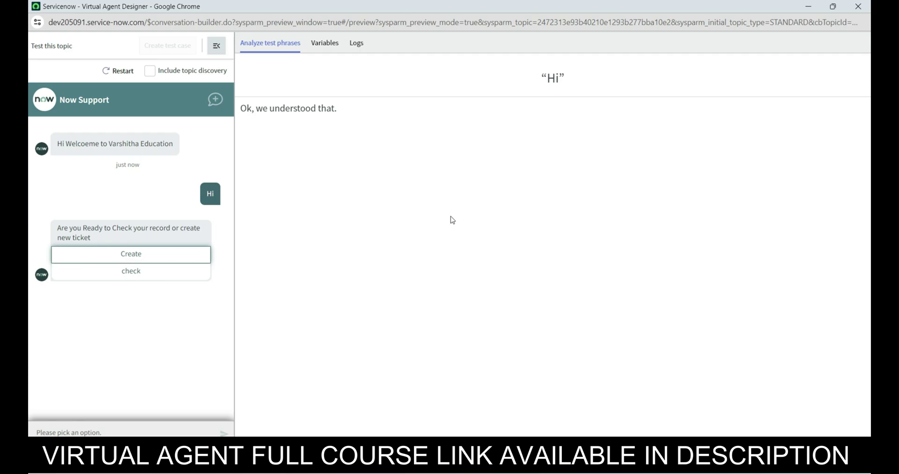
pyautogui.click(148, 258)
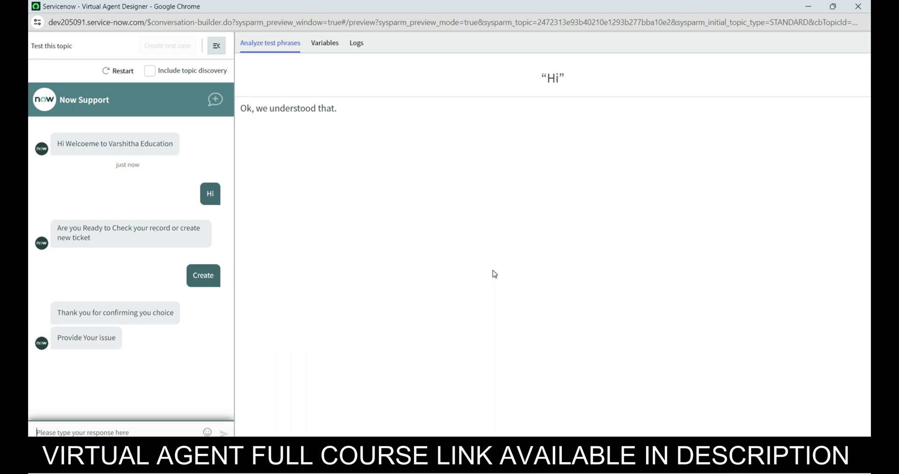
# - Send "Need to create new Record" as the issue for the new incident in the test chat
pyautogui.write('Need')
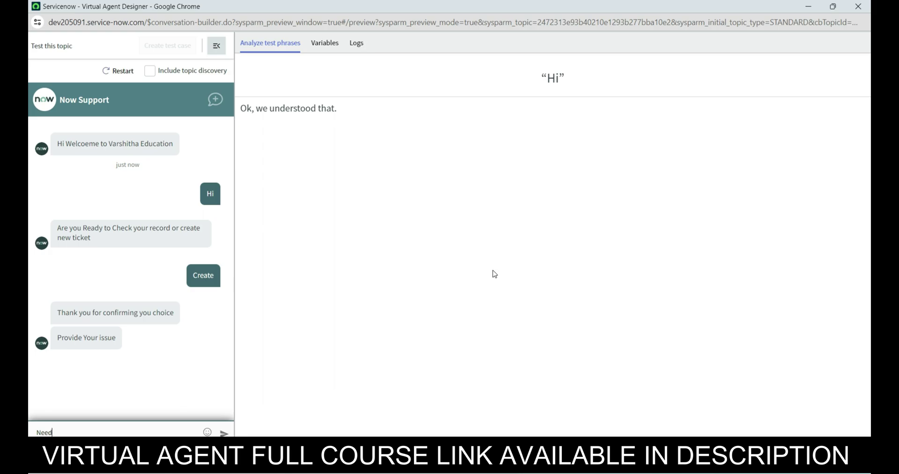
pyautogui.write(' to create new RE')
pyautogui.press('BackSpace')
pyautogui.write('ecord')
pyautogui.press('Return')
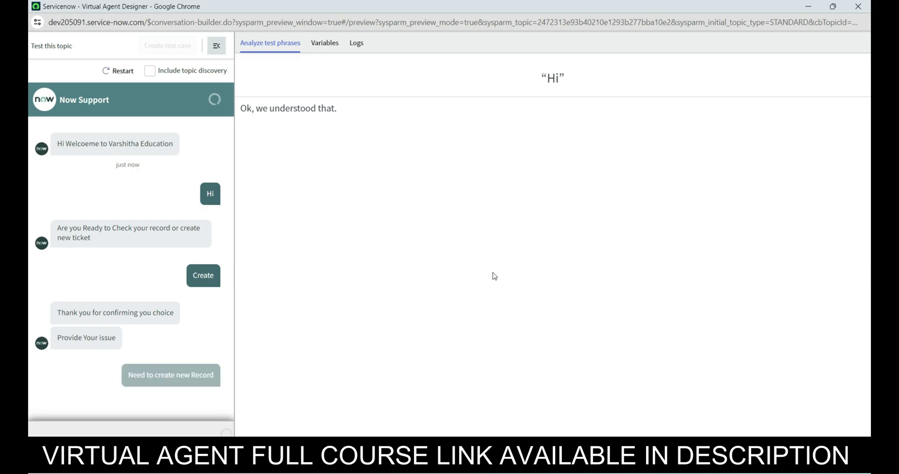